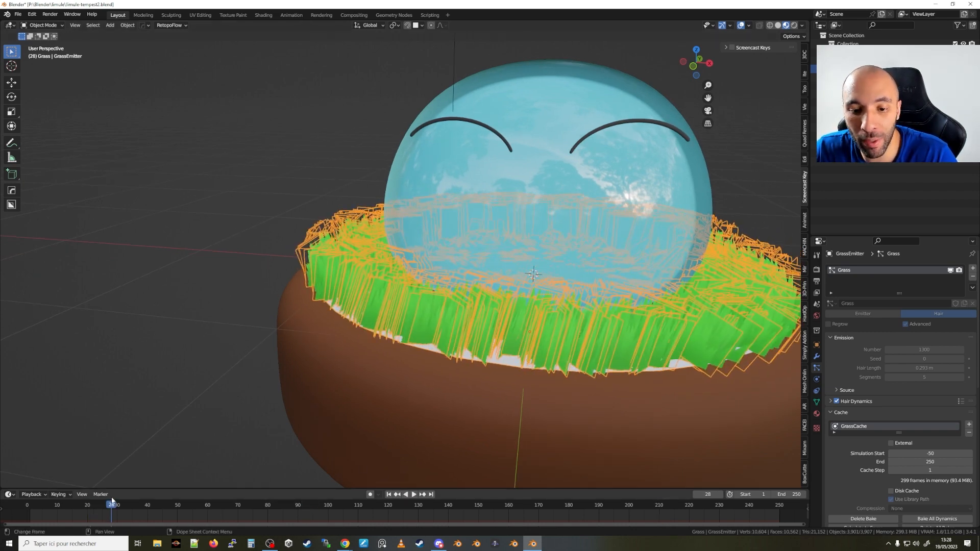
Play back the baked grass animation around the blue slime.
key(alt+a)
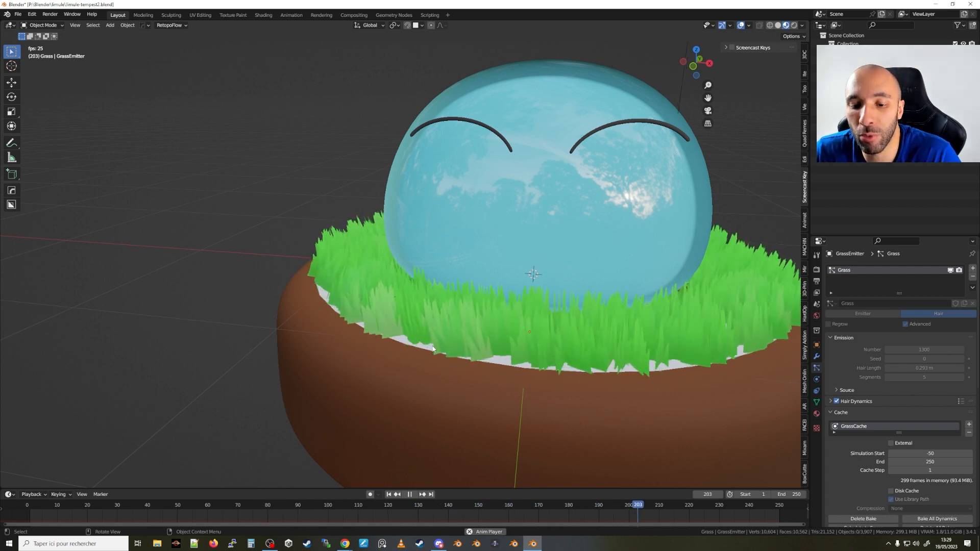
key(space)
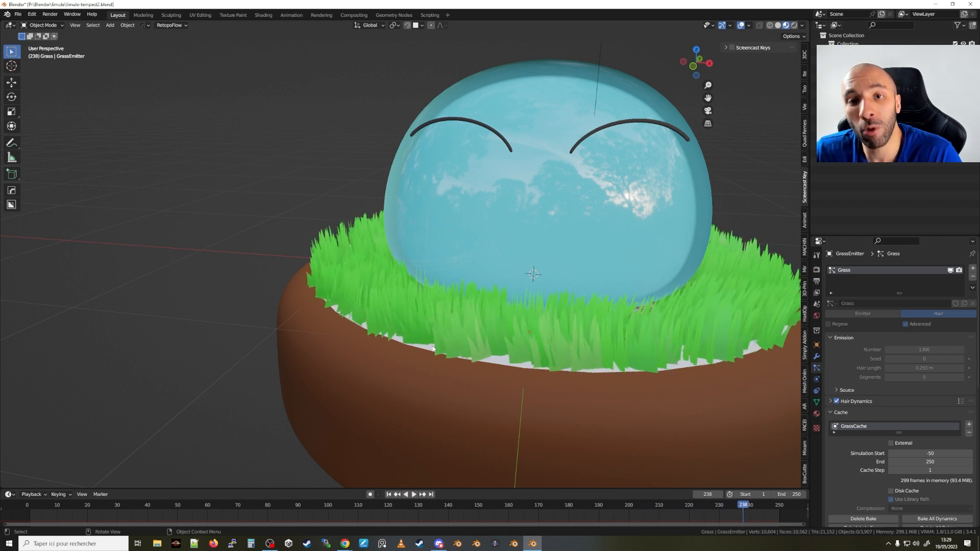
Delete the grass emitter's particle bake and set its hair number to 10.
click(483, 338)
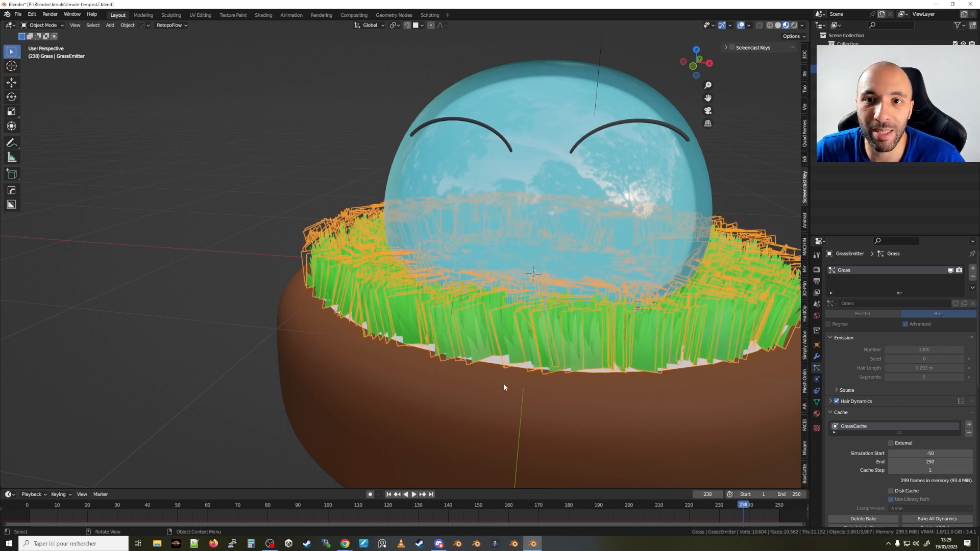
scroll(846, 450, down, 2)
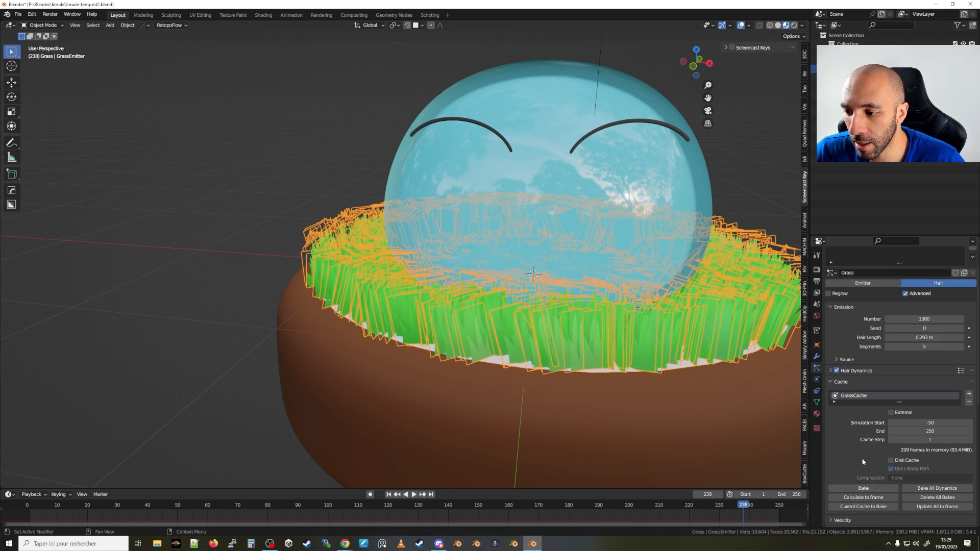
scroll(863, 462, up, 2)
click(909, 351)
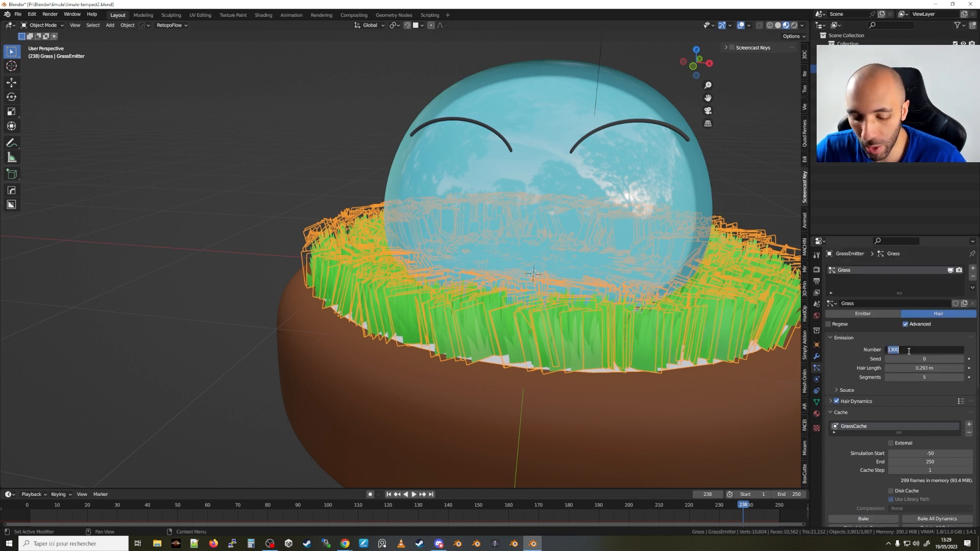
text(10)
key(Return)
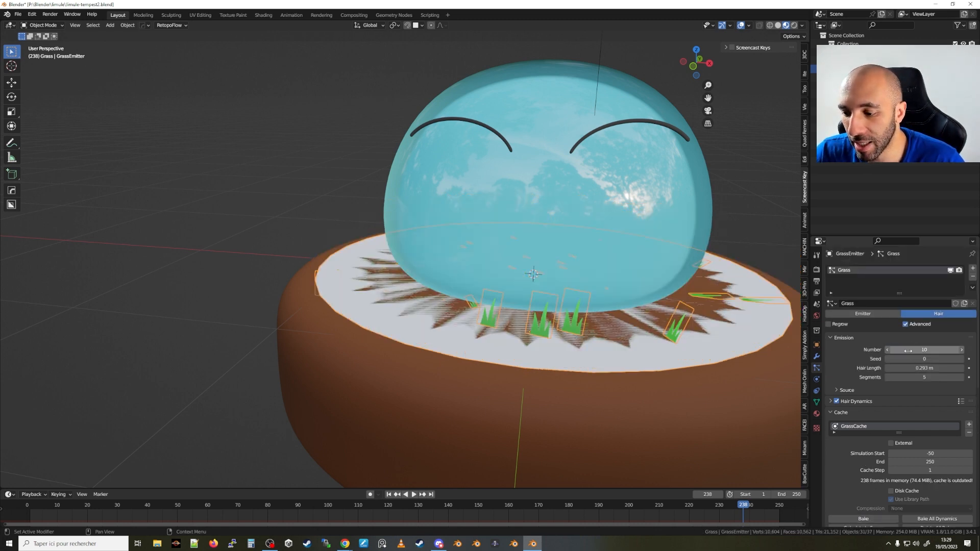
Set the hair system's children to None and play the animation close to the remaining grass blades.
scroll(933, 395, down, 15)
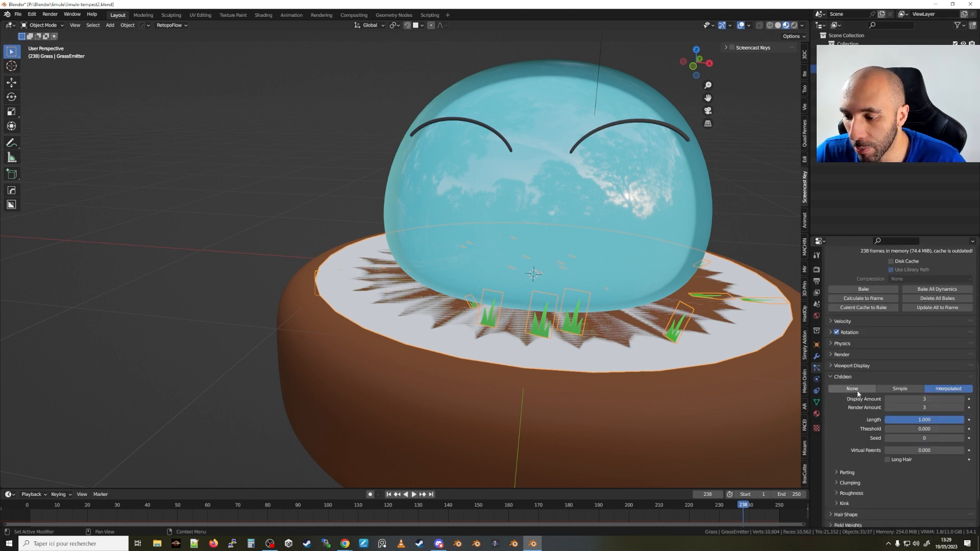
click(858, 390)
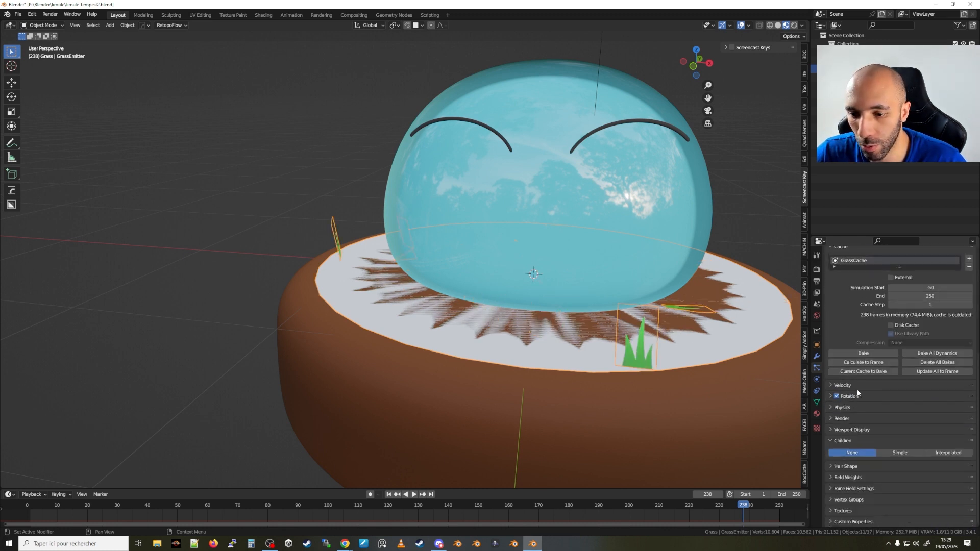
middle_drag(384, 294, 547, 341)
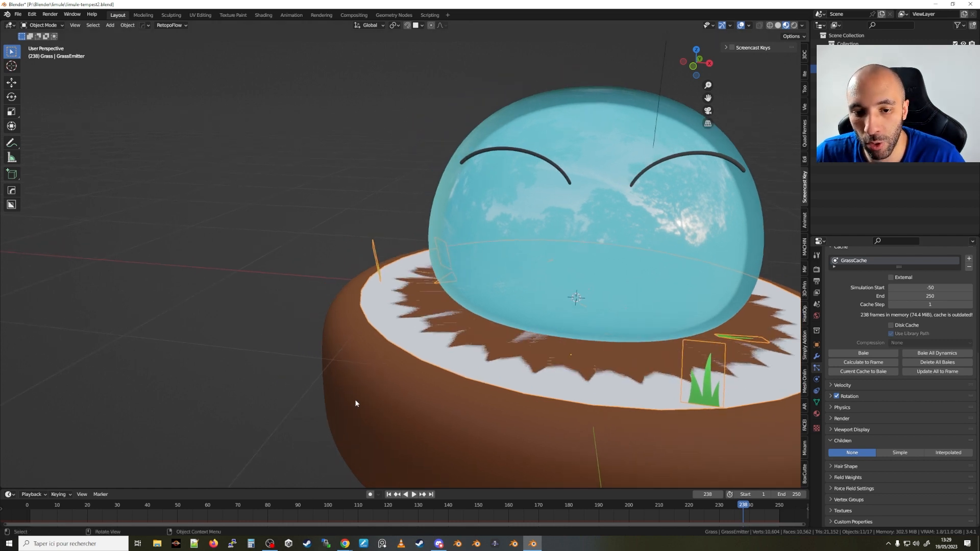
key(space)
scroll(354, 249, up, 4)
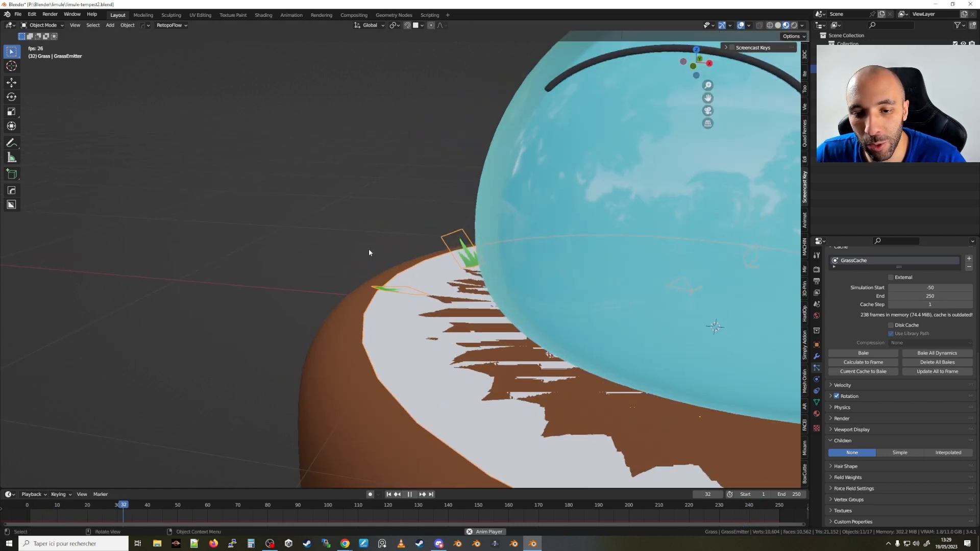
key(space)
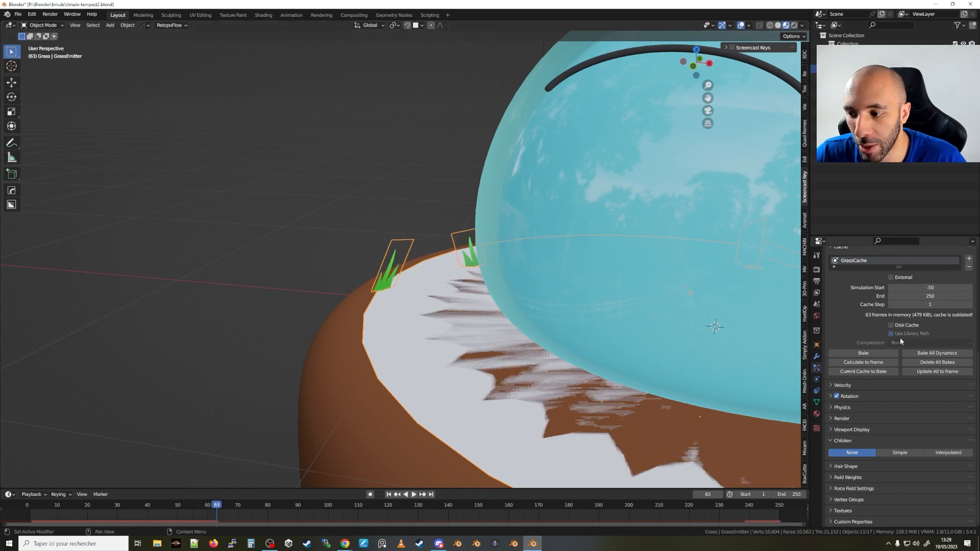
Bake the GrassCache, play back the blade motion up close and move the playhead to frame 114.
click(863, 352)
key(space)
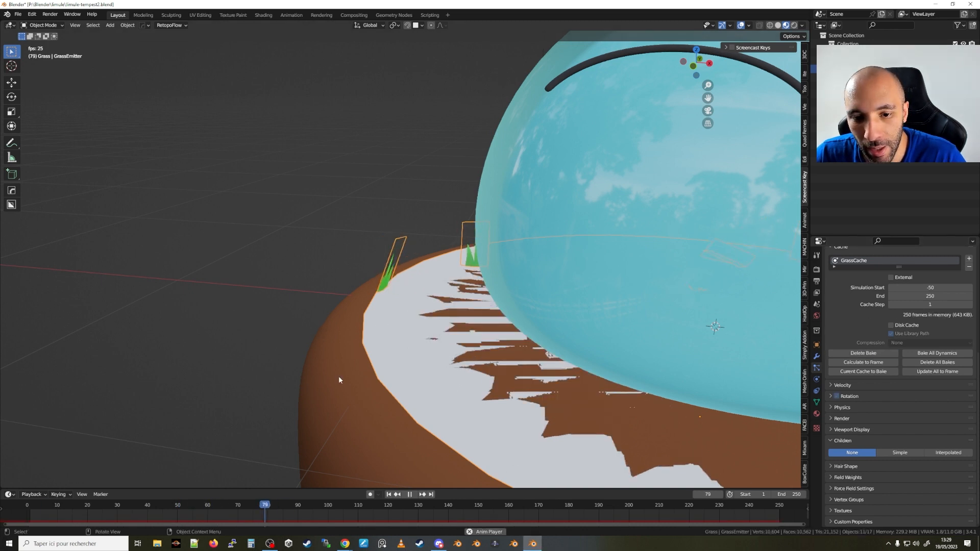
scroll(374, 265, up, 2)
middle_drag(363, 266, 477, 295)
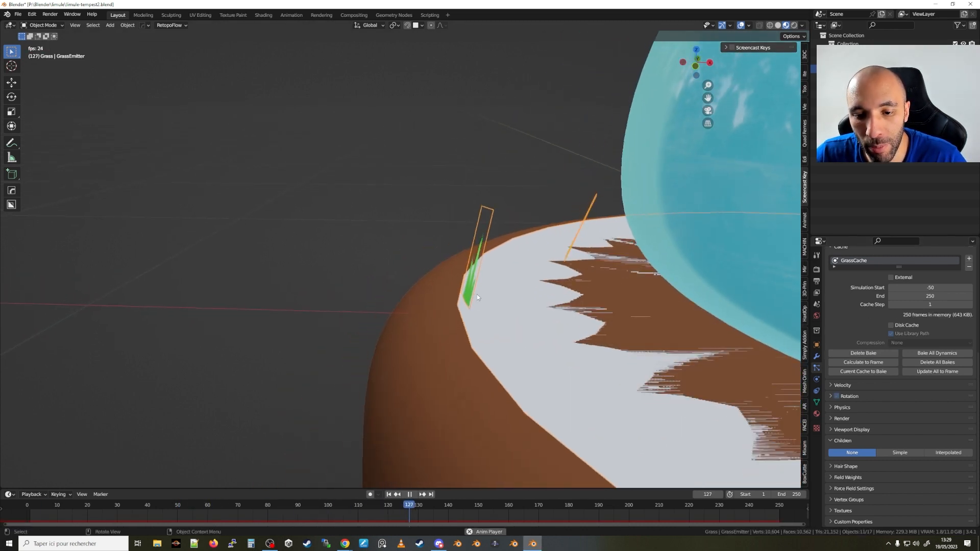
key(space)
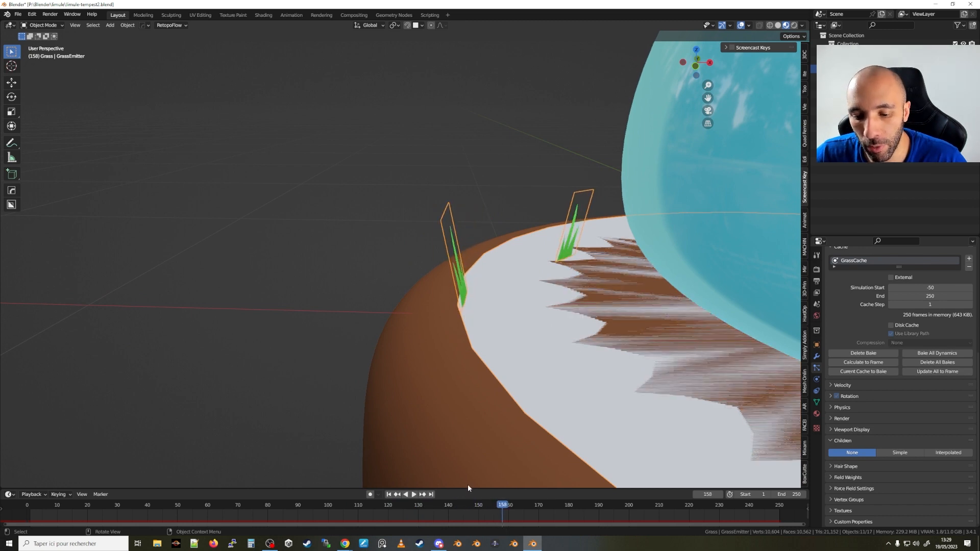
drag(449, 508, 370, 512)
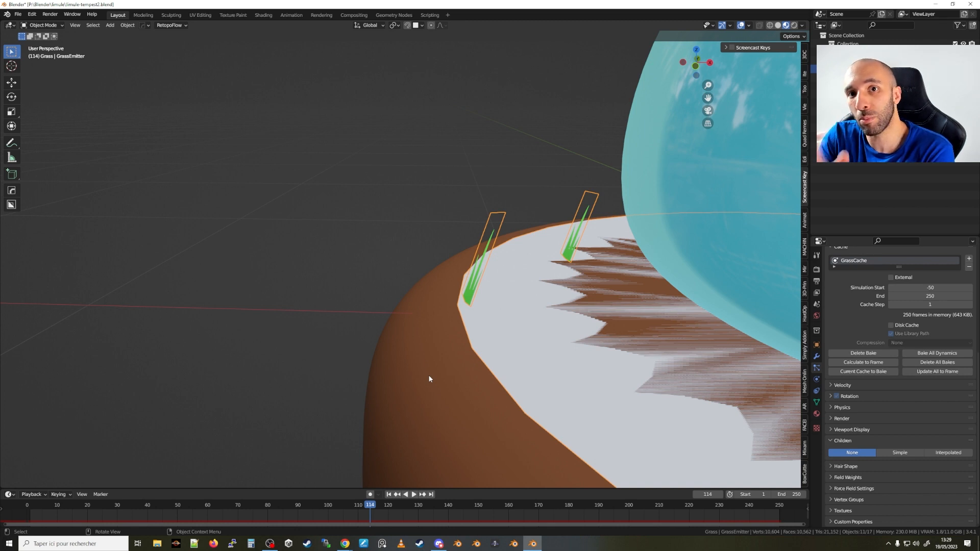
Set the hair particles to render as Path and play the animation to inspect how the strands bend.
click(841, 419)
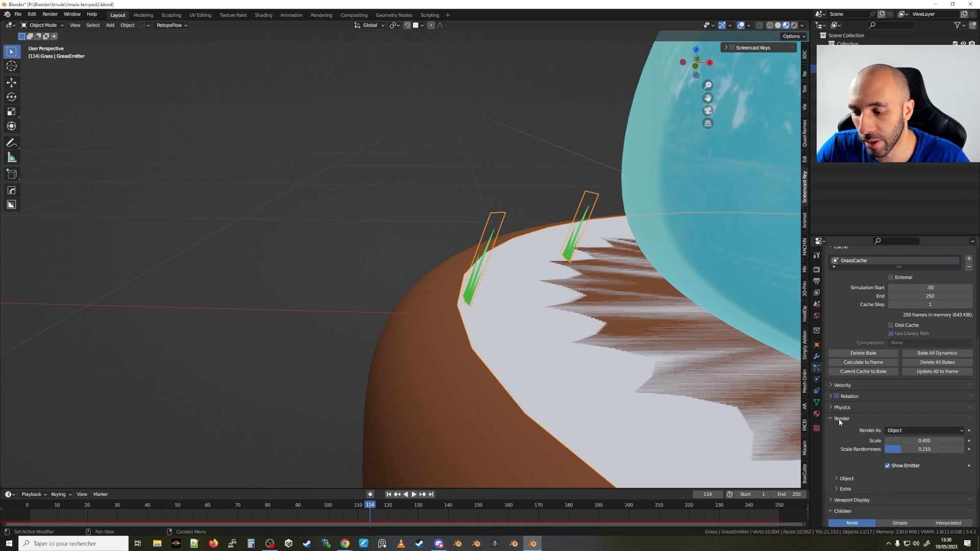
click(897, 432)
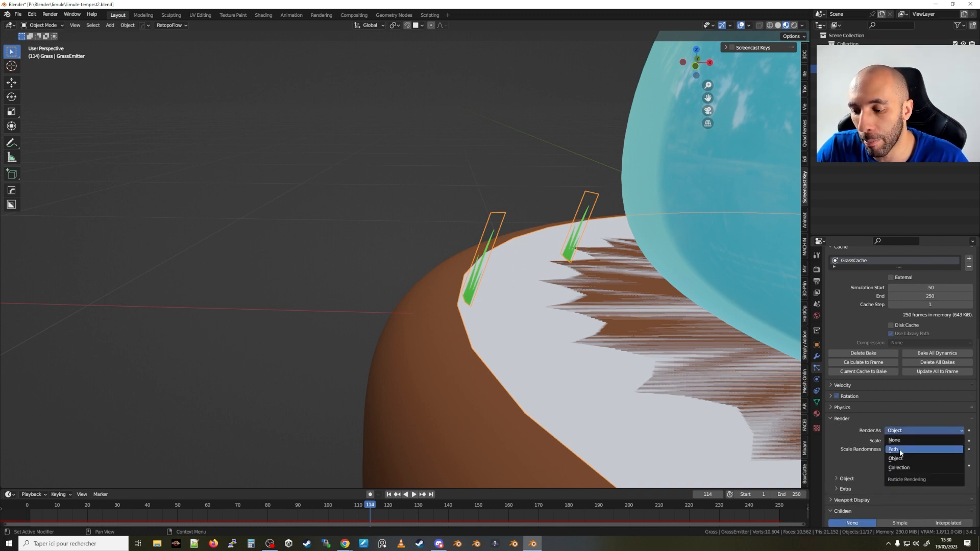
click(894, 449)
middle_drag(452, 247, 452, 241)
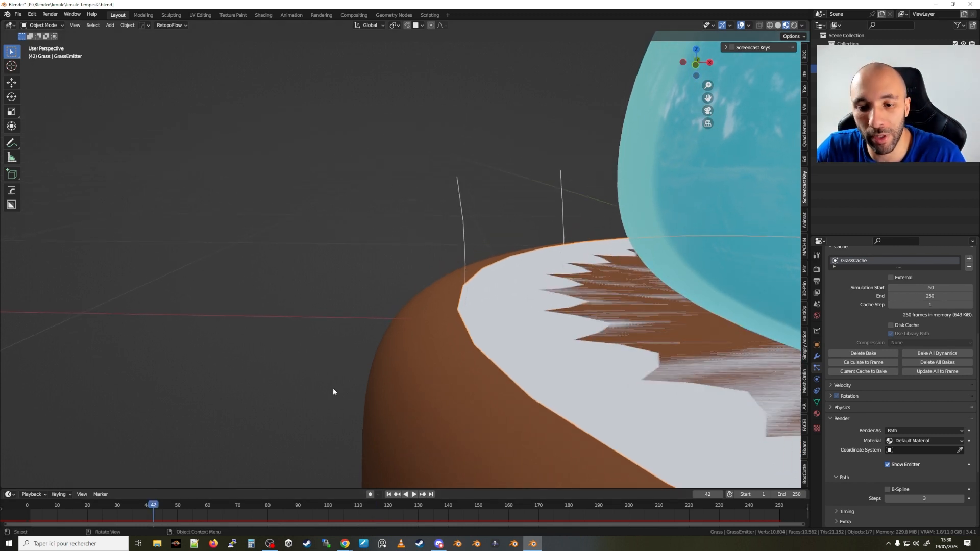
key(space)
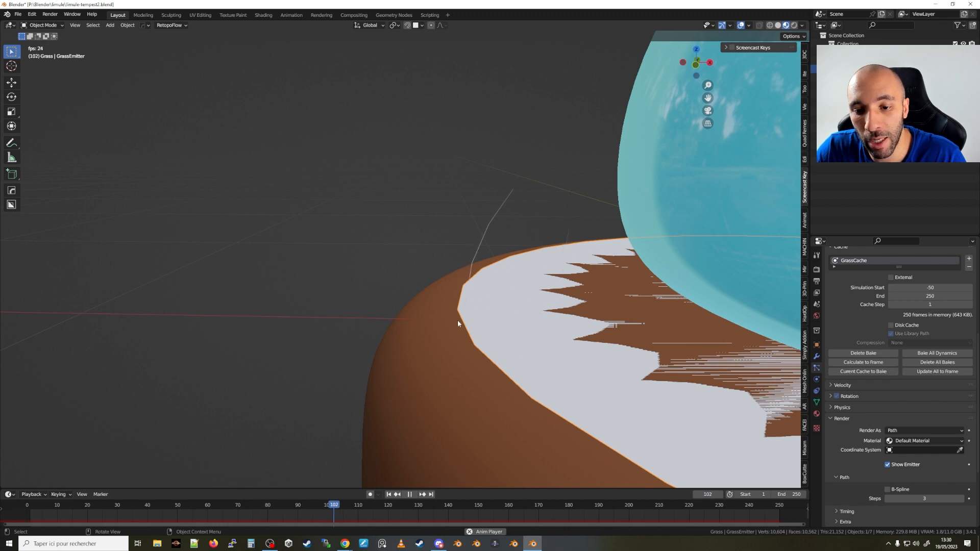
key(space)
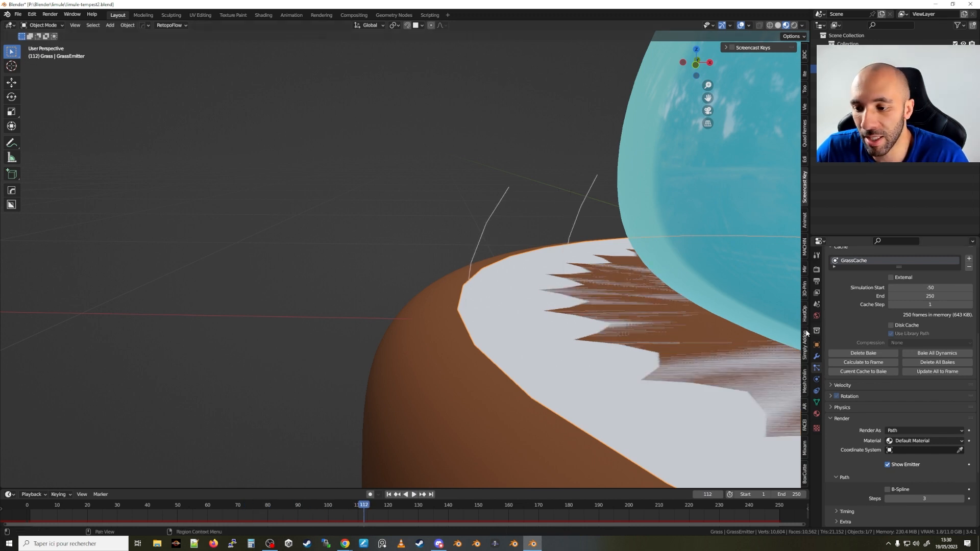
Set the scene's render curve shape to Strip and play the animation of the thicker hair strands.
click(817, 270)
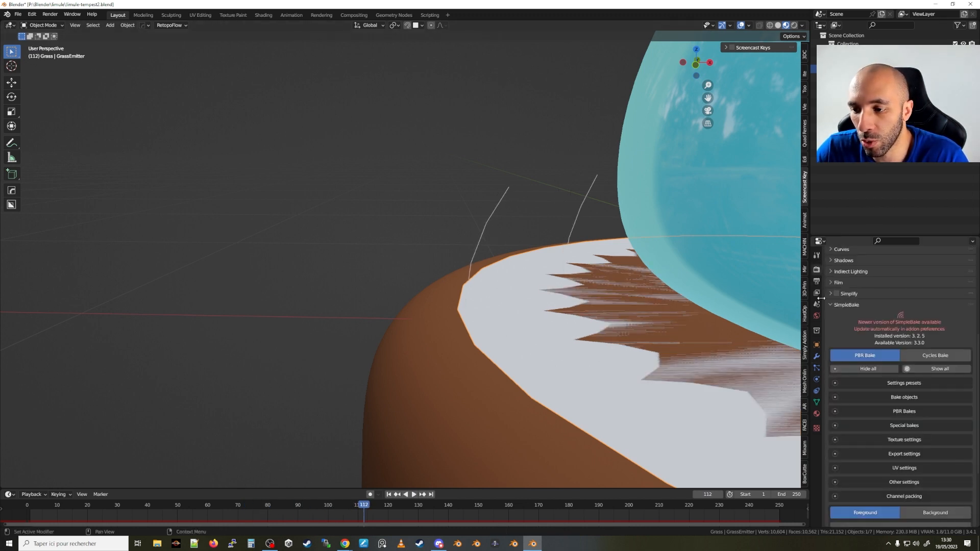
scroll(853, 386, up, 4)
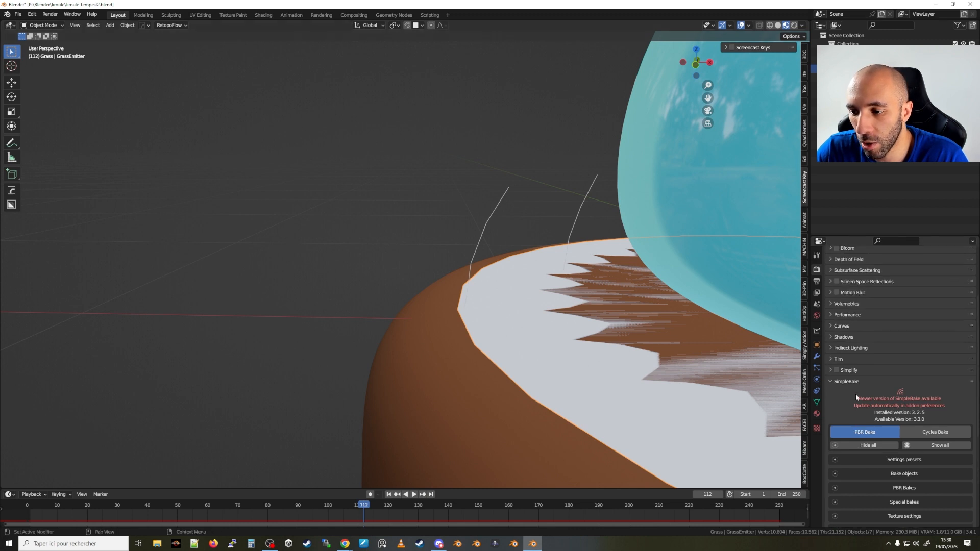
click(846, 325)
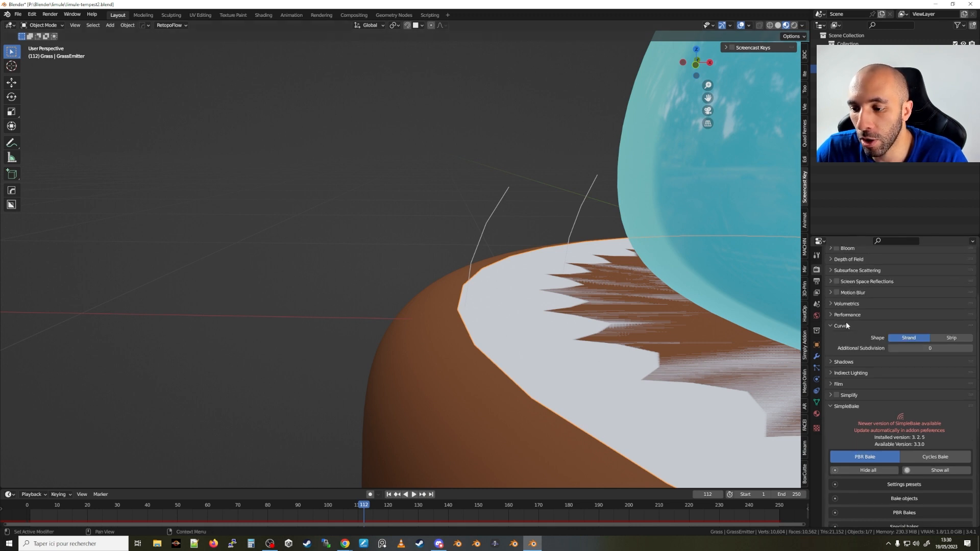
click(952, 337)
scroll(442, 252, up, 5)
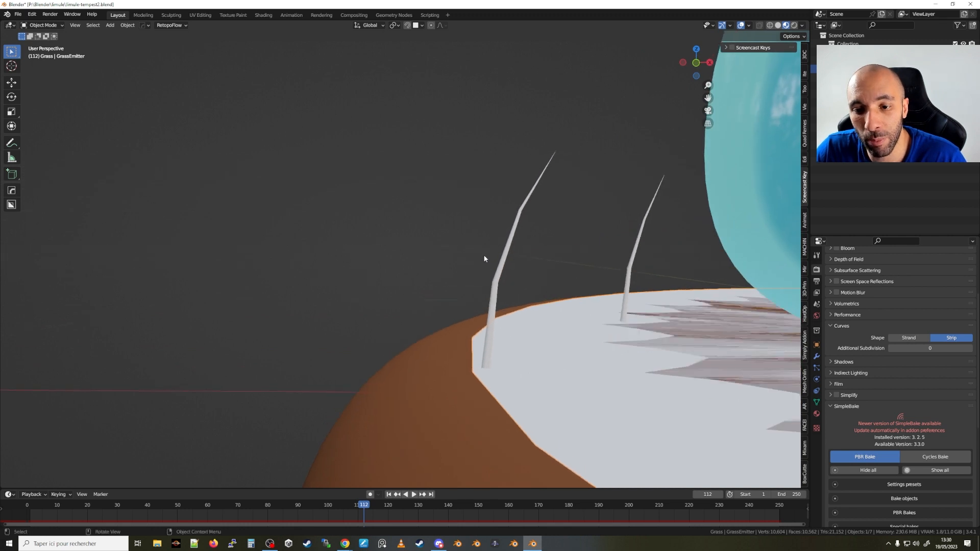
drag(363, 504, 200, 482)
key(space)
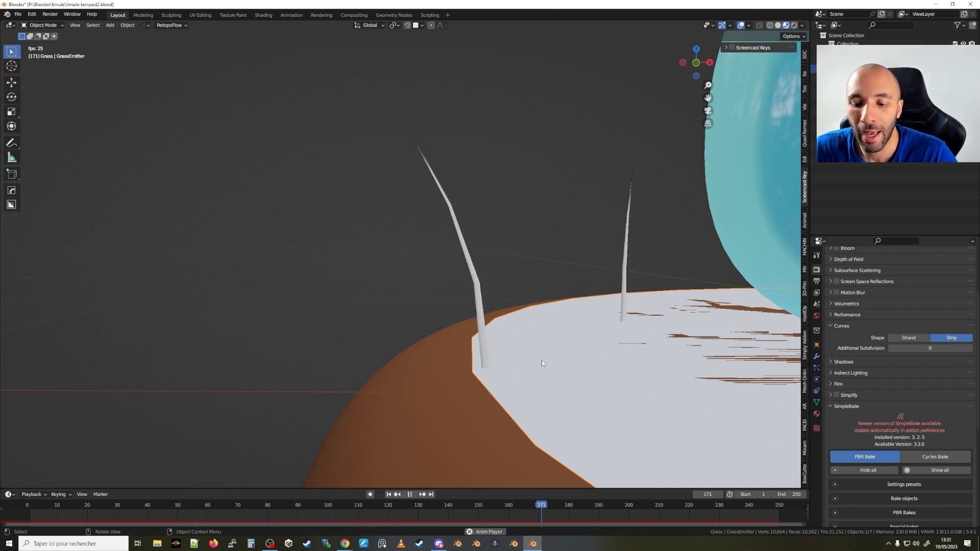
Switch the hair particles' Render As setting to Object and back to Path to compare their motion.
click(817, 357)
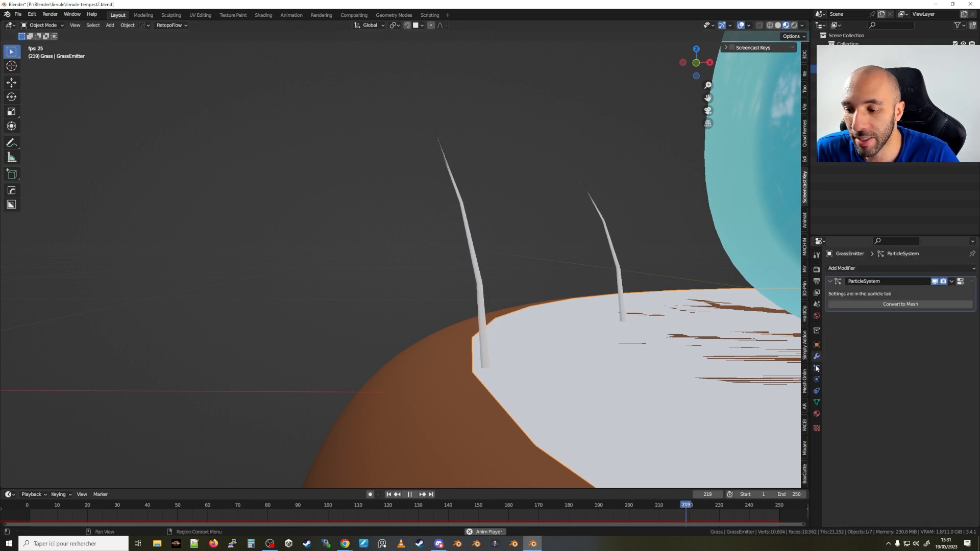
click(817, 368)
scroll(903, 464, down, 10)
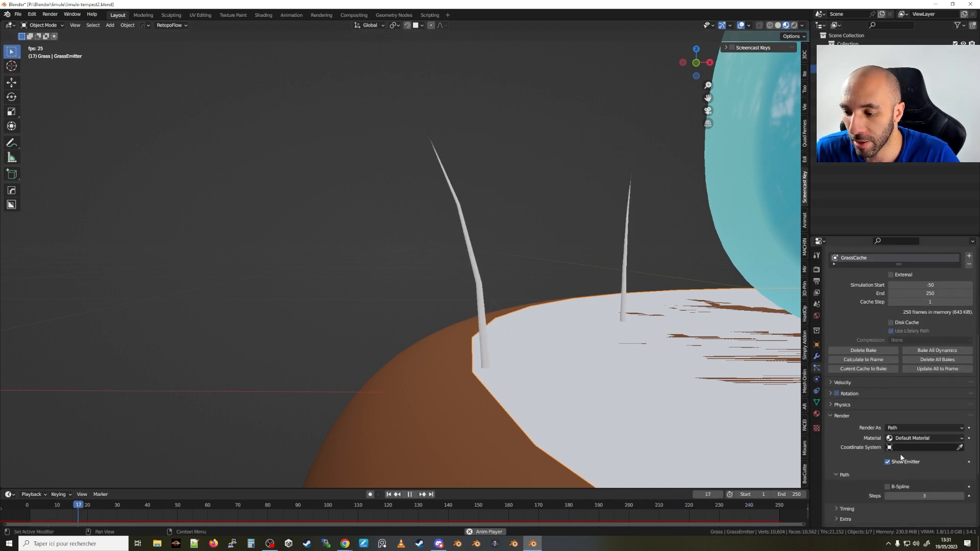
click(919, 428)
click(906, 454)
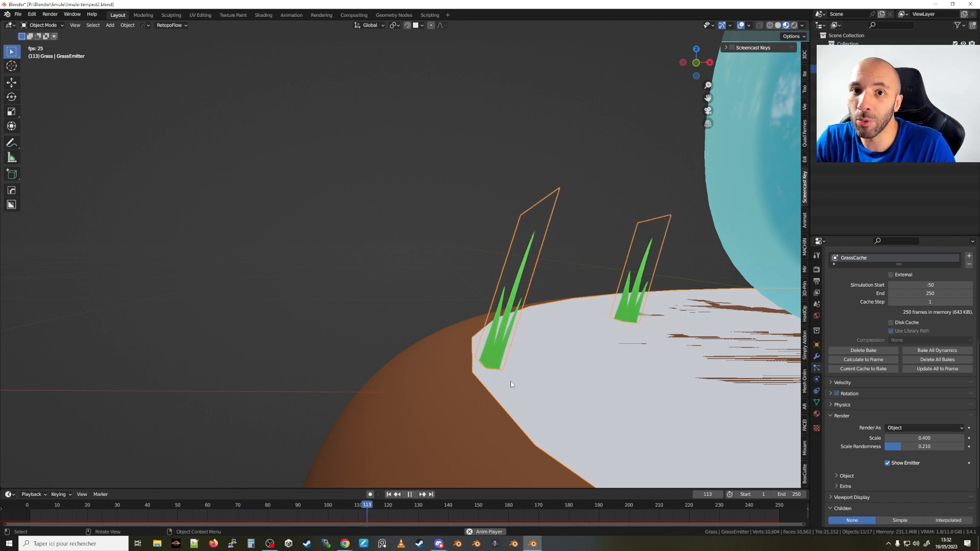
click(908, 427)
click(907, 449)
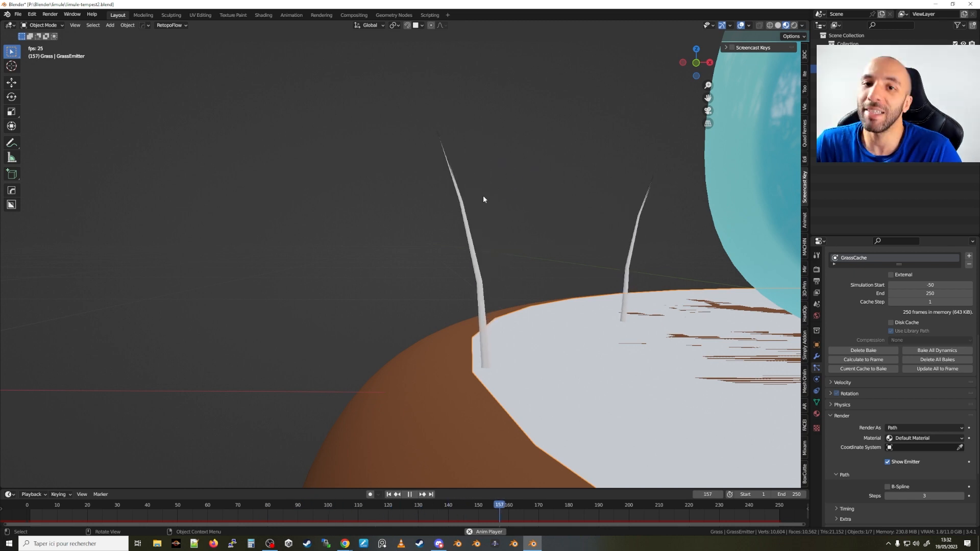
Stop the playback and add a Particle Instance modifier to the separate Grass plane beside the pot.
scroll(483, 196, down, 5)
middle_drag(485, 202, 524, 224)
scroll(523, 224, down, 4)
key(space)
middle_drag(610, 302, 501, 323)
click(642, 282)
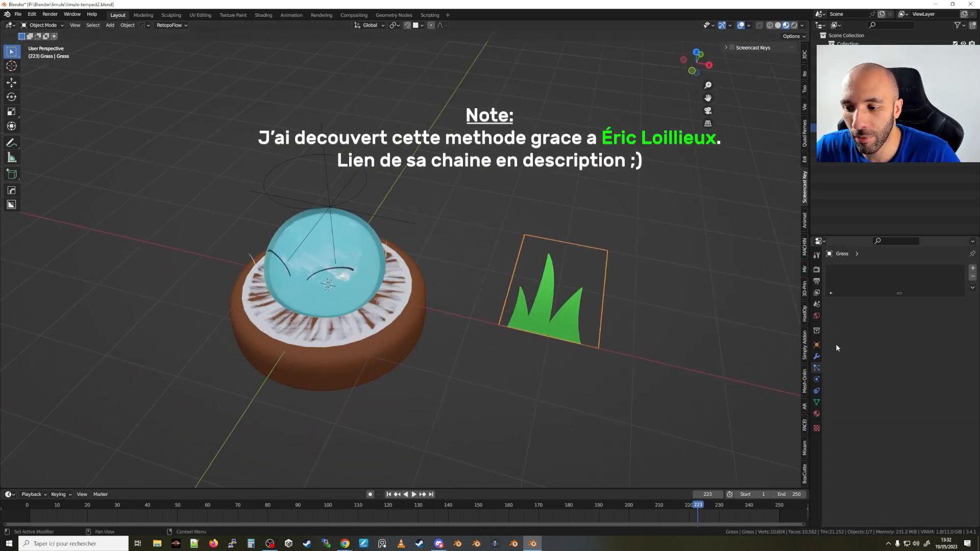
click(817, 356)
click(844, 269)
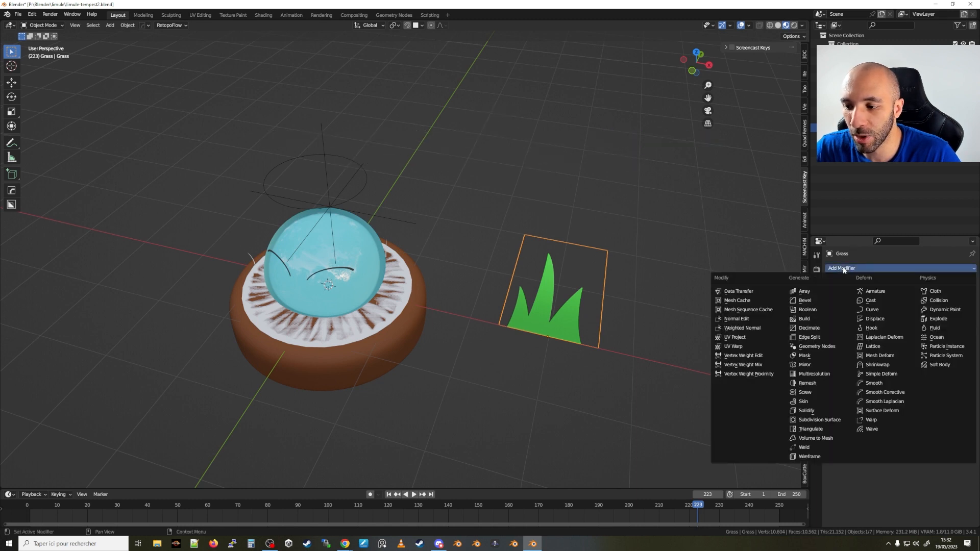
click(947, 347)
Pick GrassEmitter in the scene as the Particle Instance modifier's object.
scroll(577, 331, up, 3)
middle_drag(577, 330, 598, 328)
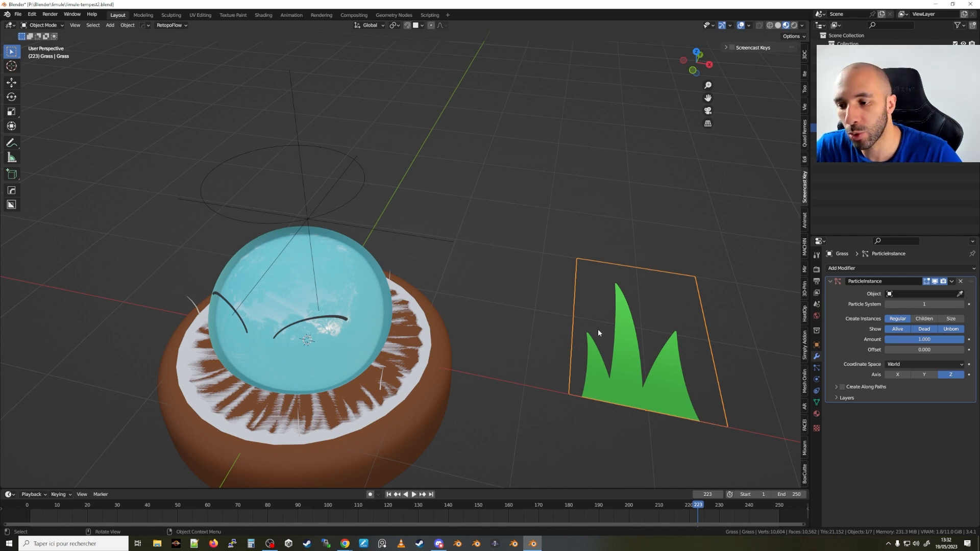
middle_drag(599, 329, 698, 323)
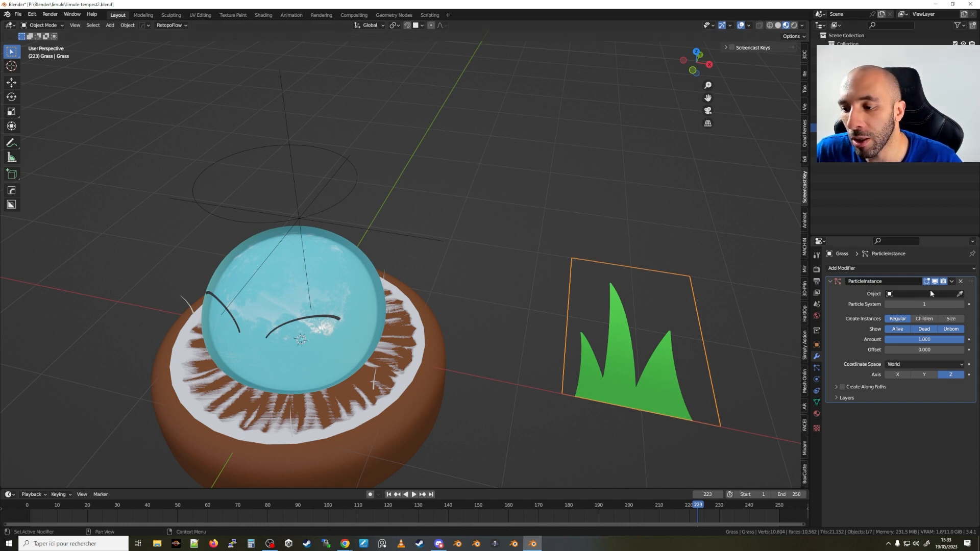
click(961, 295)
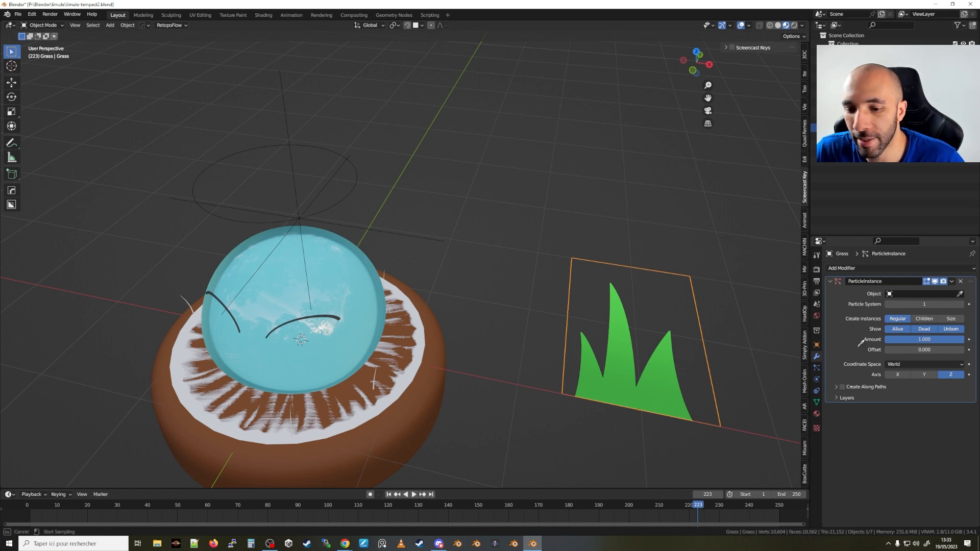
click(414, 360)
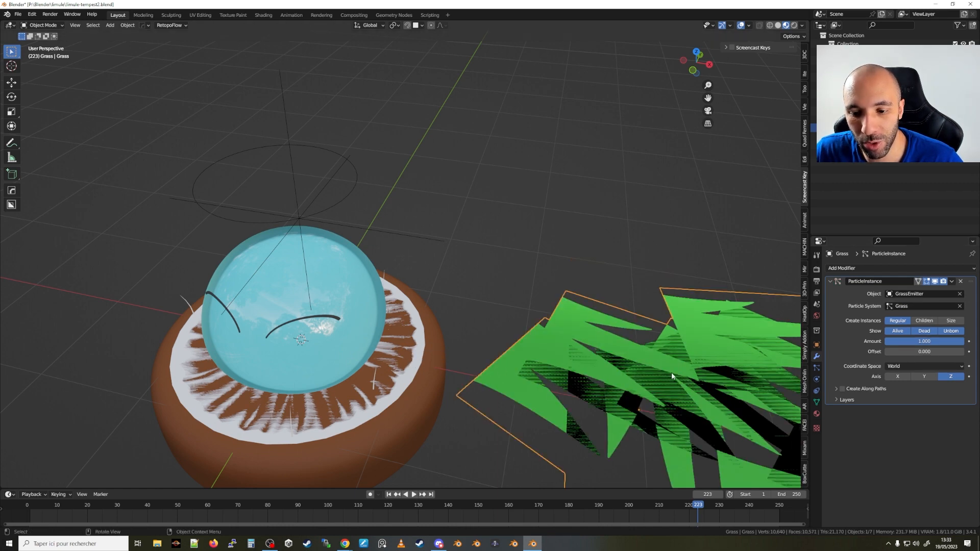
Limit the Grass plane's Particle Instance modifier to Dead particles and set its coordinate space to Local.
scroll(672, 373, down, 2)
scroll(600, 305, down, 3)
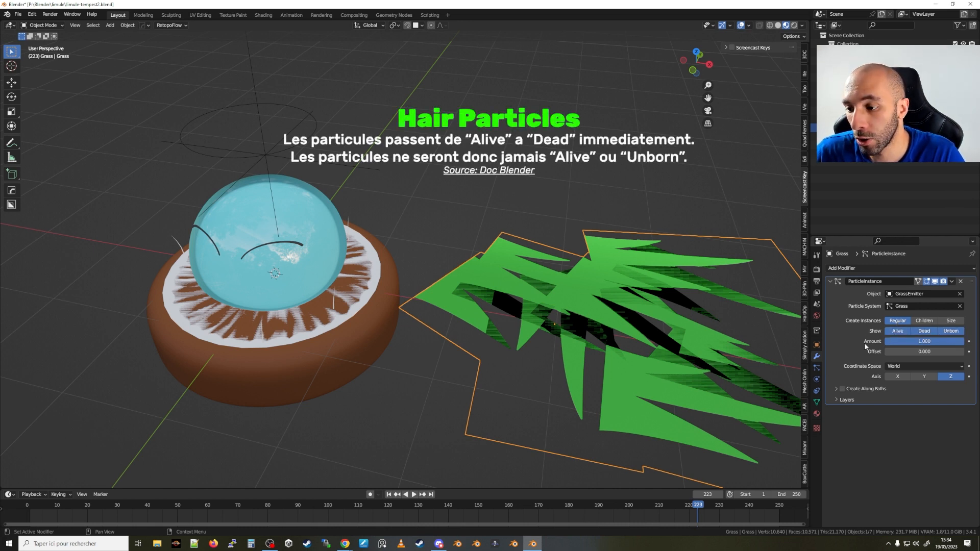
click(903, 336)
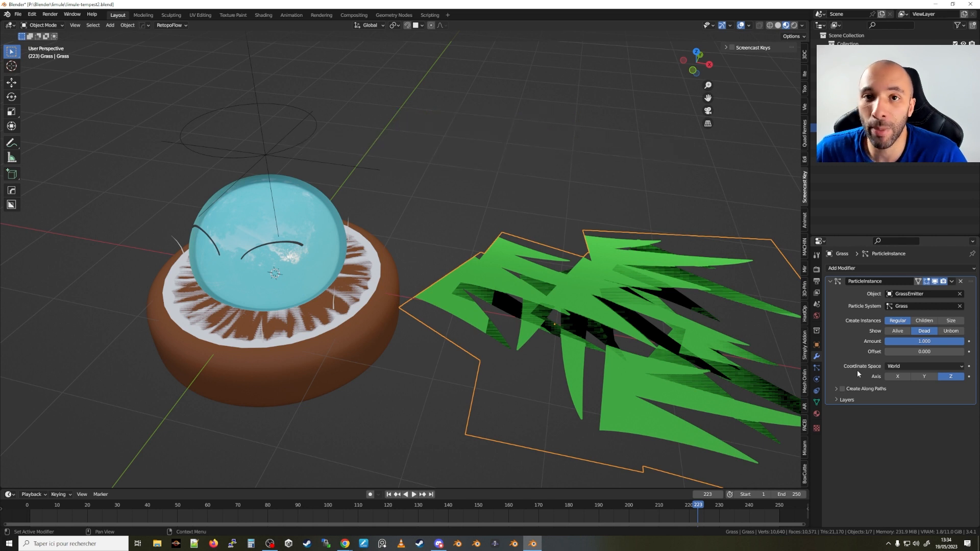
click(897, 367)
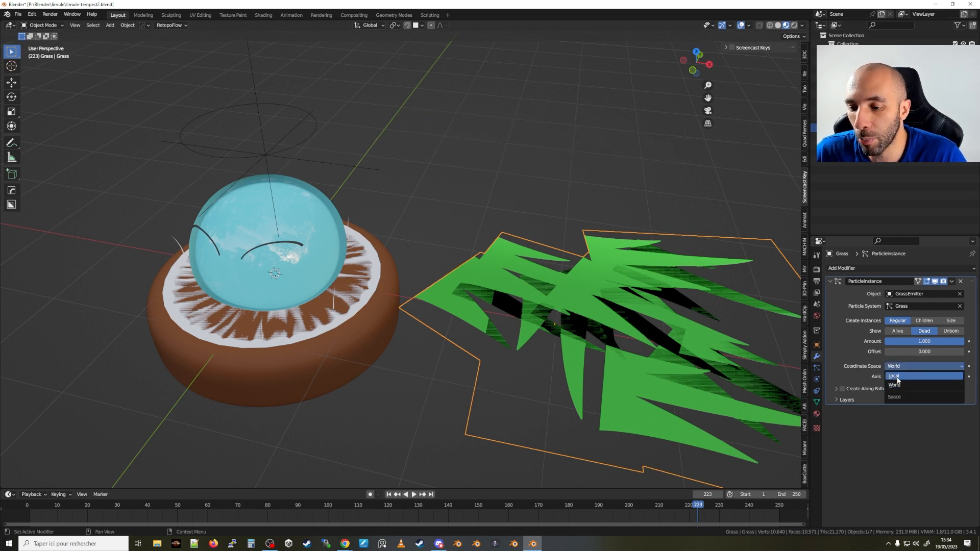
click(896, 376)
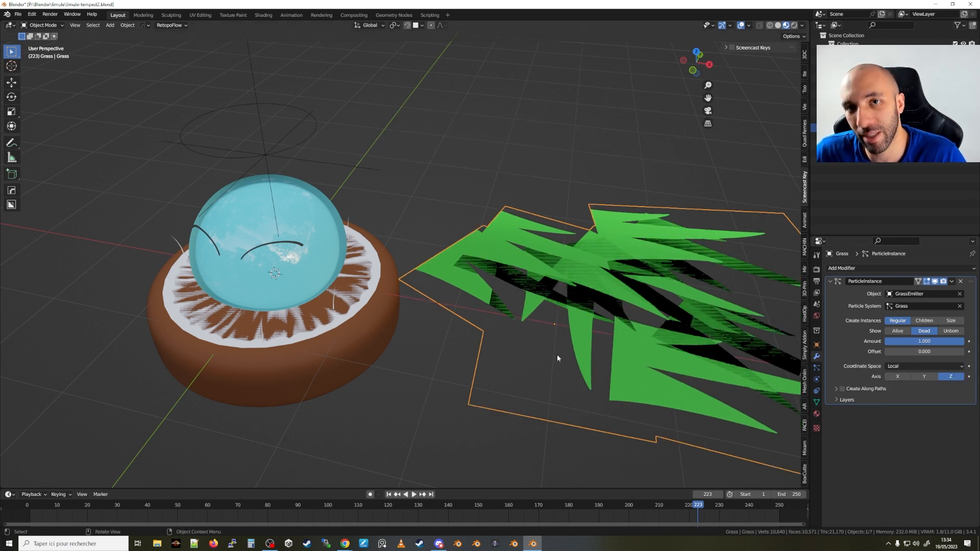
Enable Create Along Paths and Size in the Grass plane's Particle Instance modifier.
click(843, 389)
mouse_move(467, 296)
middle_down()
mouse_move(473, 283)
mouse_move(461, 277)
mouse_move(472, 287)
middle_up()
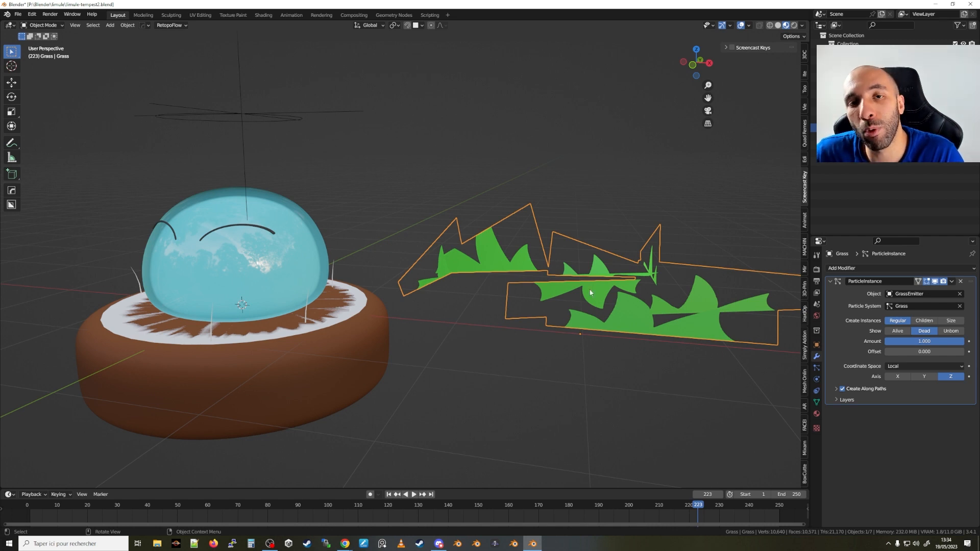
click(950, 321)
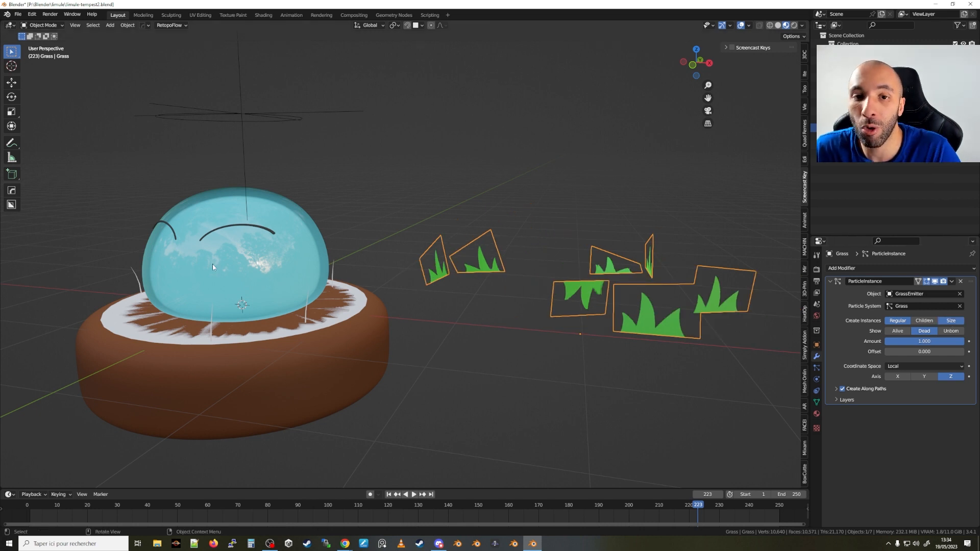
shift+middle_drag(516, 303, 555, 302)
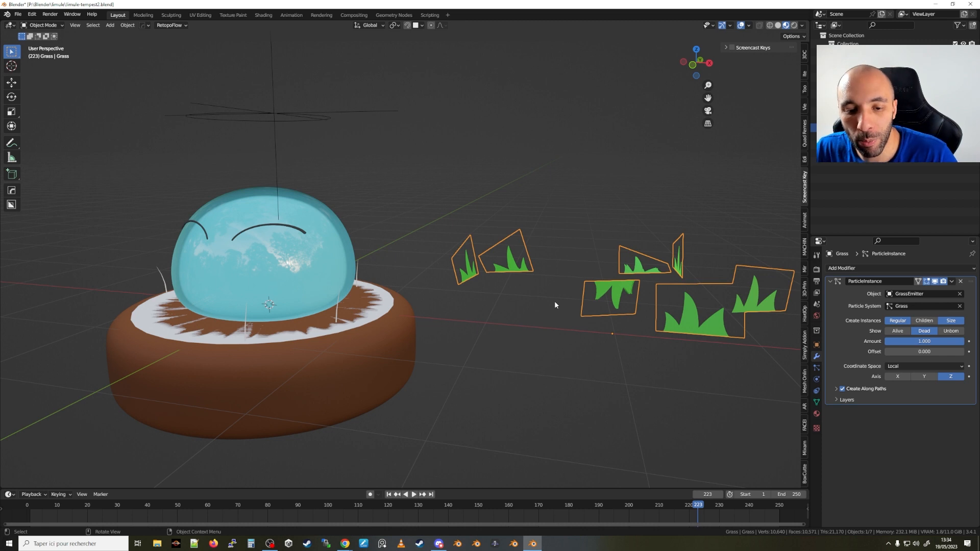
Copy the location of GrassEmitter to the Grass object with Copy Attributes.
shift+click(365, 325)
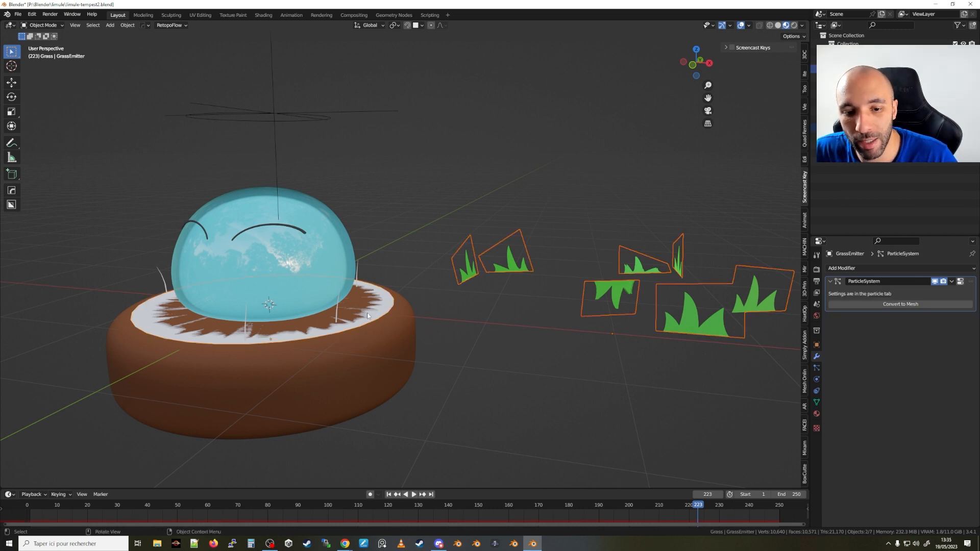
key(ctrl+c)
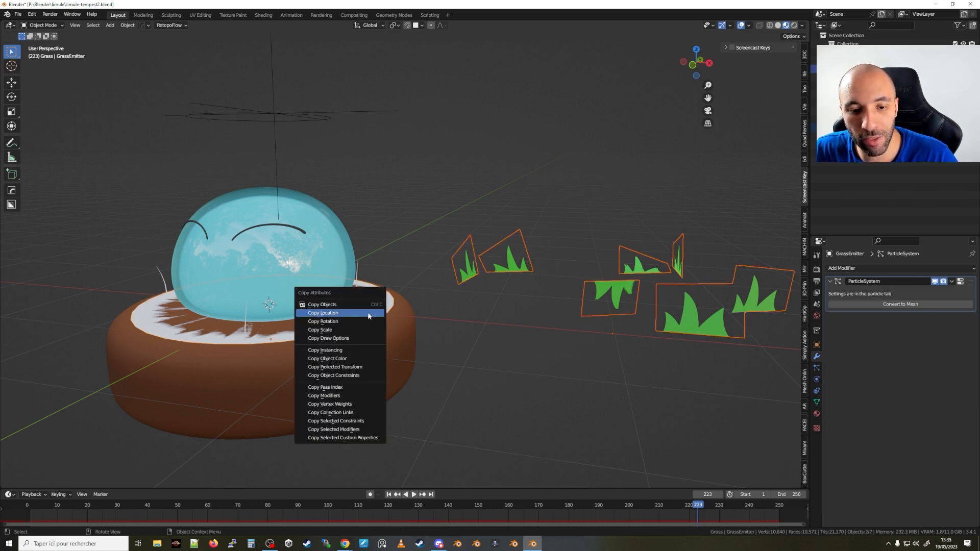
click(369, 313)
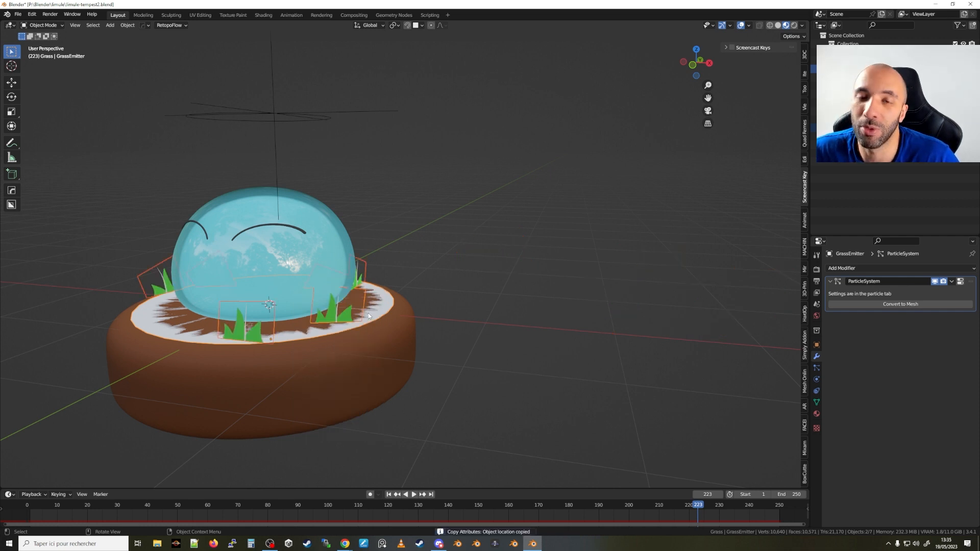
Look up the Copy Attributes Menu add-on in the preferences by searching for "copy", and close the preferences.
click(31, 14)
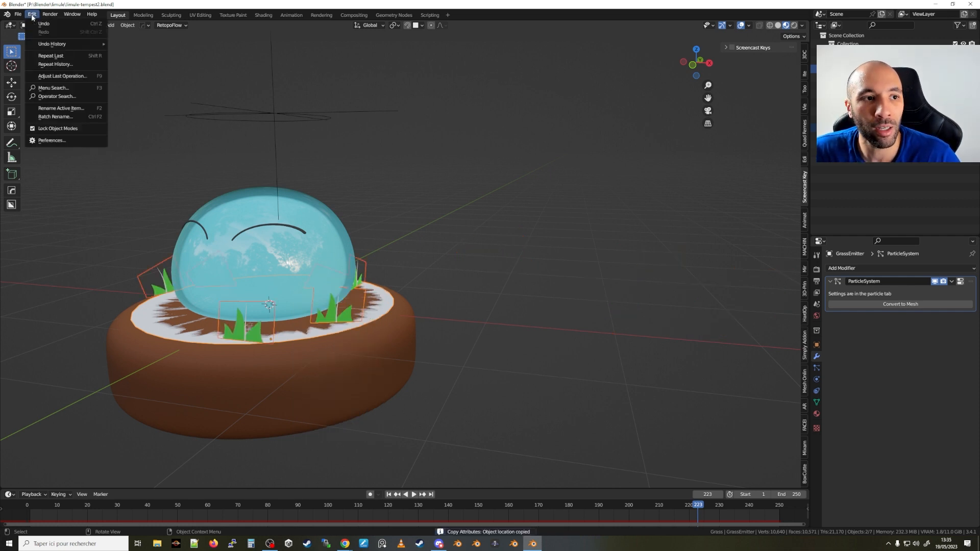
click(53, 141)
drag(148, 25, 441, 122)
text(copy)
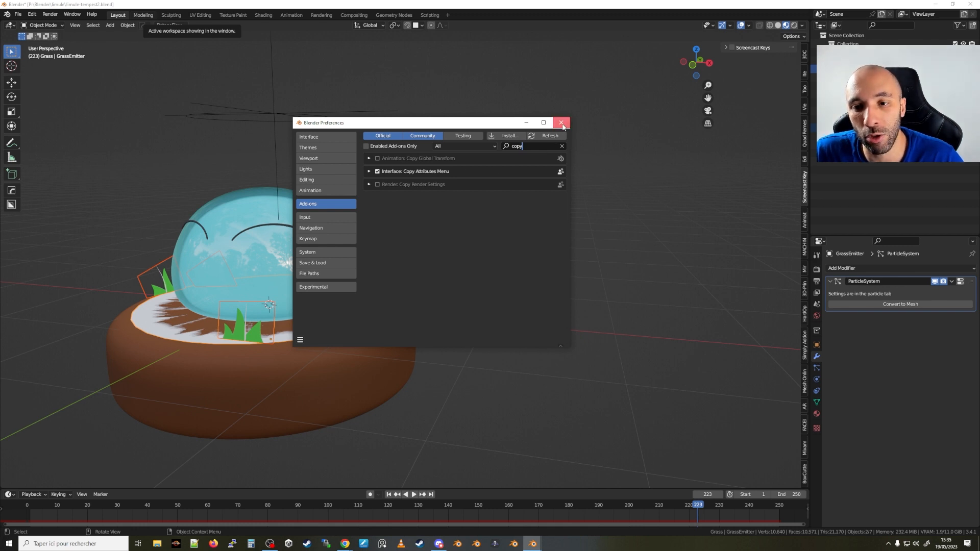
click(561, 122)
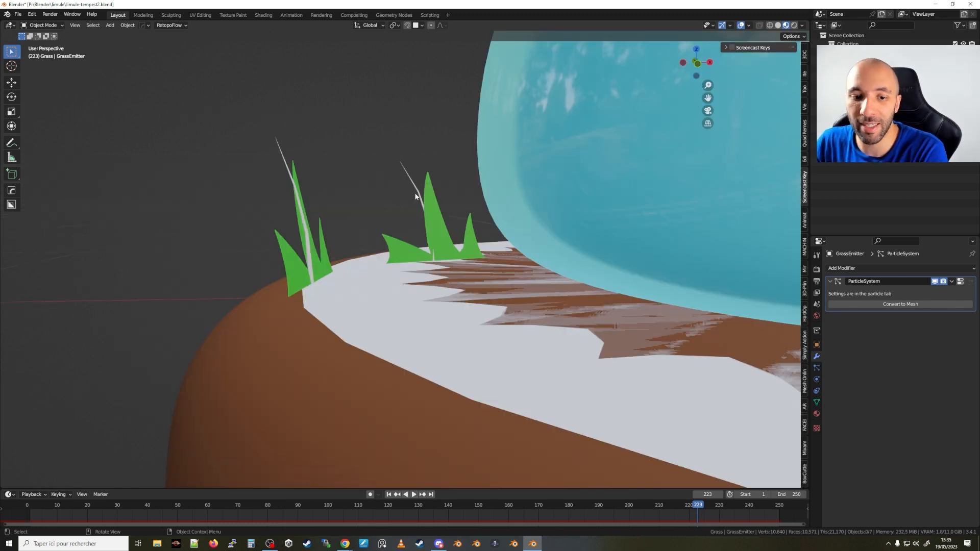
Play the animation from the start, stop it, and examine how the grass blades follow the hair strands.
drag(337, 506, 51, 508)
key(space)
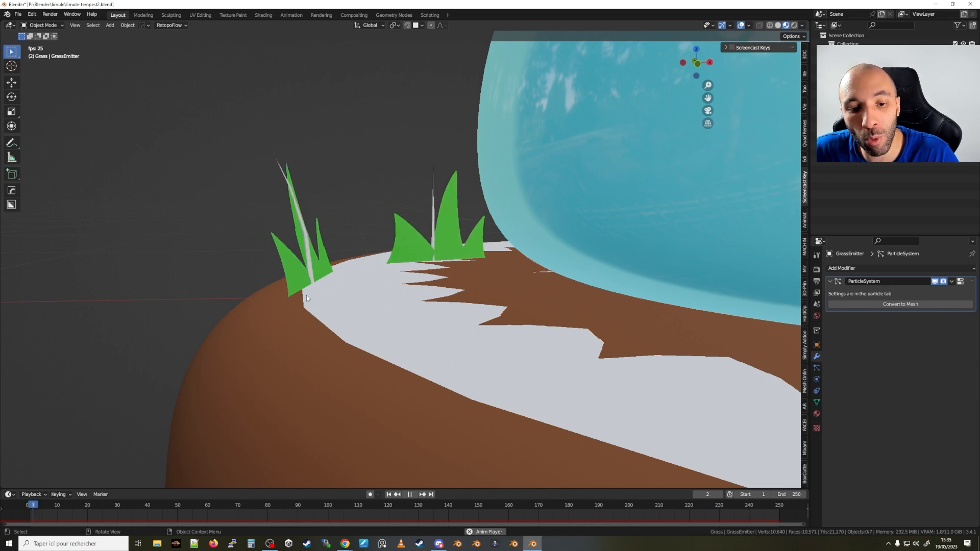
scroll(307, 295, up, 2)
middle_drag(308, 294, 326, 287)
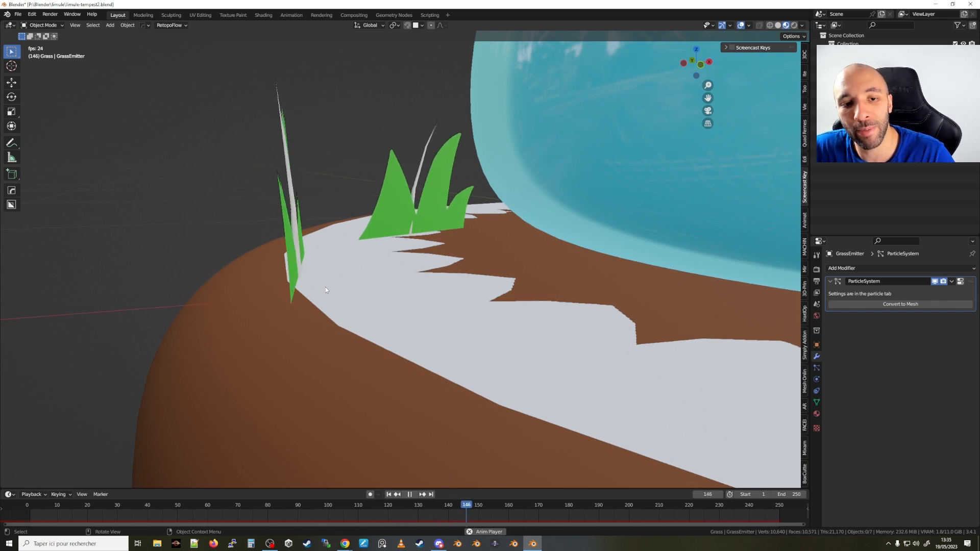
key(space)
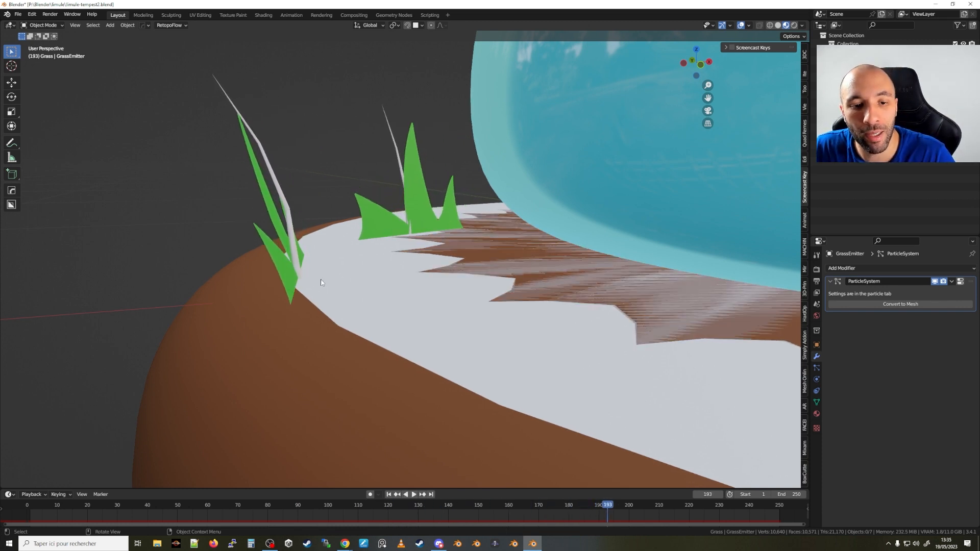
middle_drag(305, 234, 324, 264)
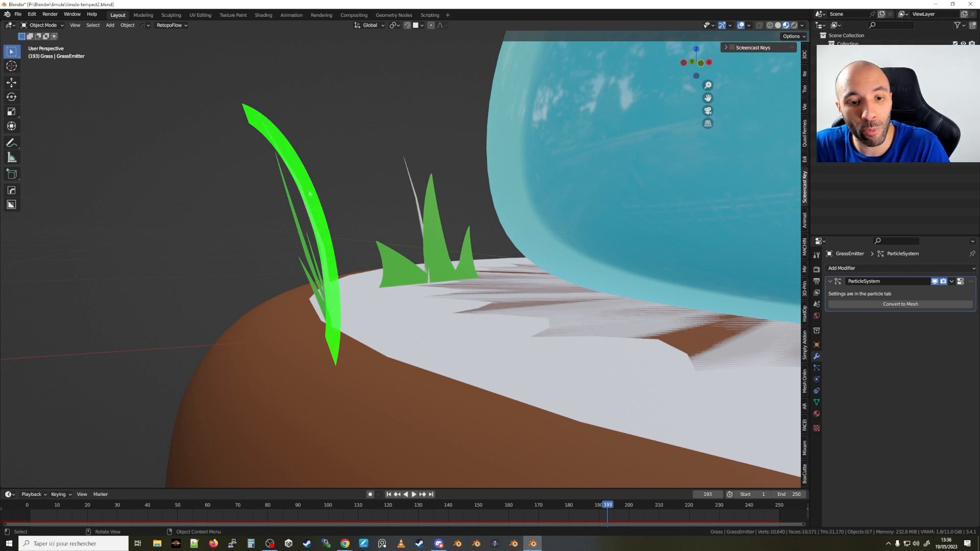
middle_drag(320, 306, 313, 294)
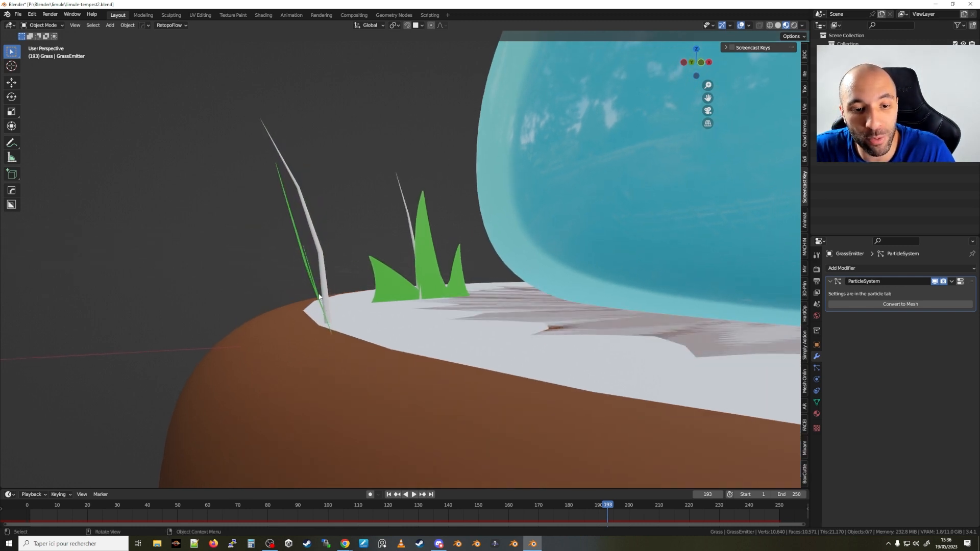
Isolate the Grass plane in local view, inspect its mesh in Edit Mode, and return to Object Mode.
click(311, 292)
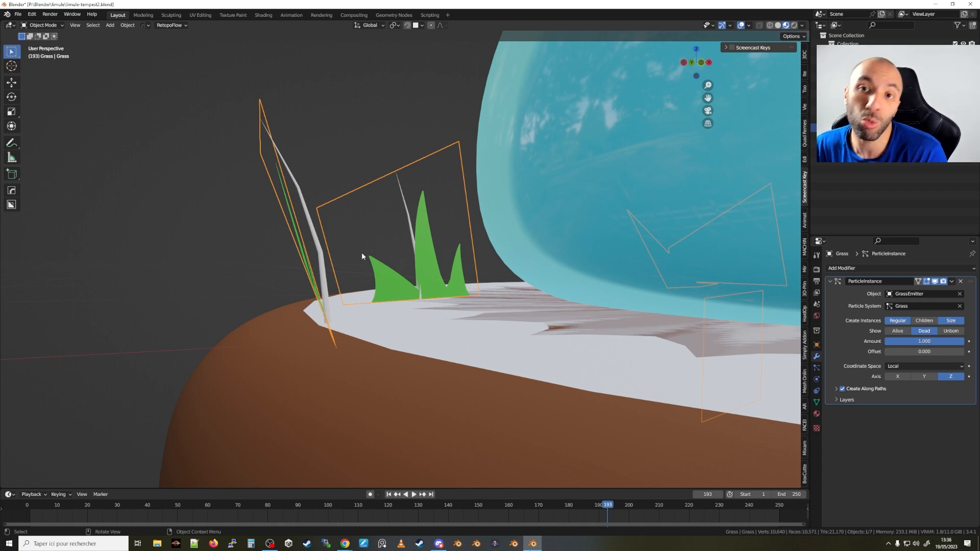
scroll(362, 252, down, 10)
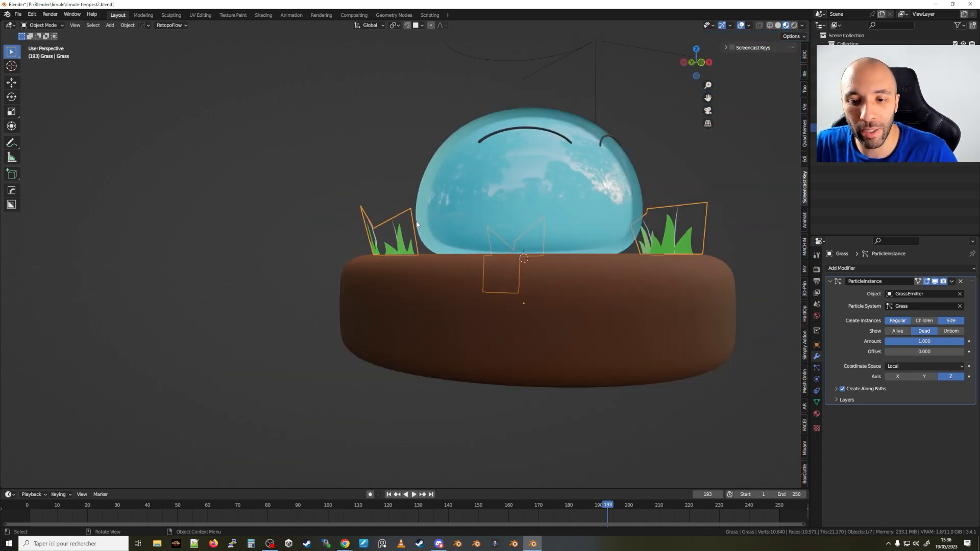
middle_drag(361, 253, 507, 290)
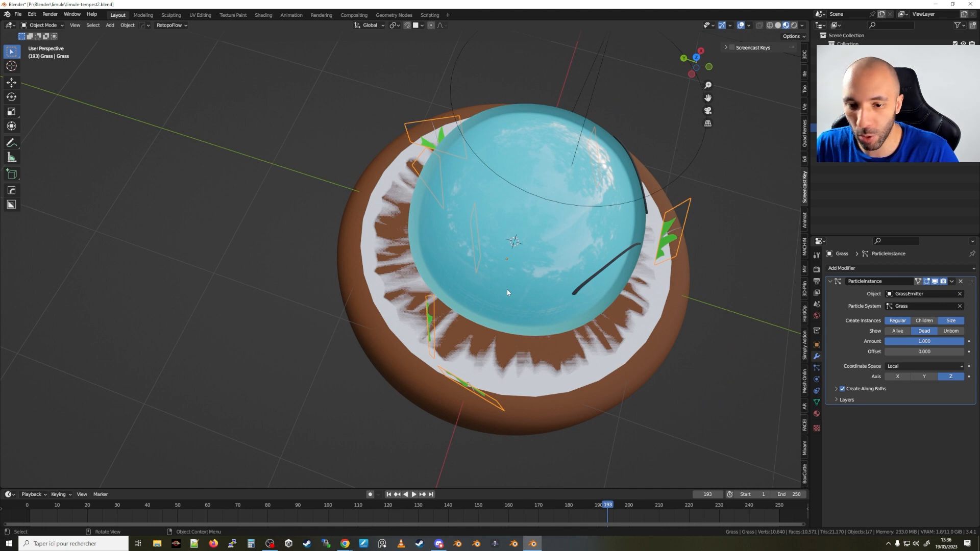
key(KP_Divide)
key(Tab)
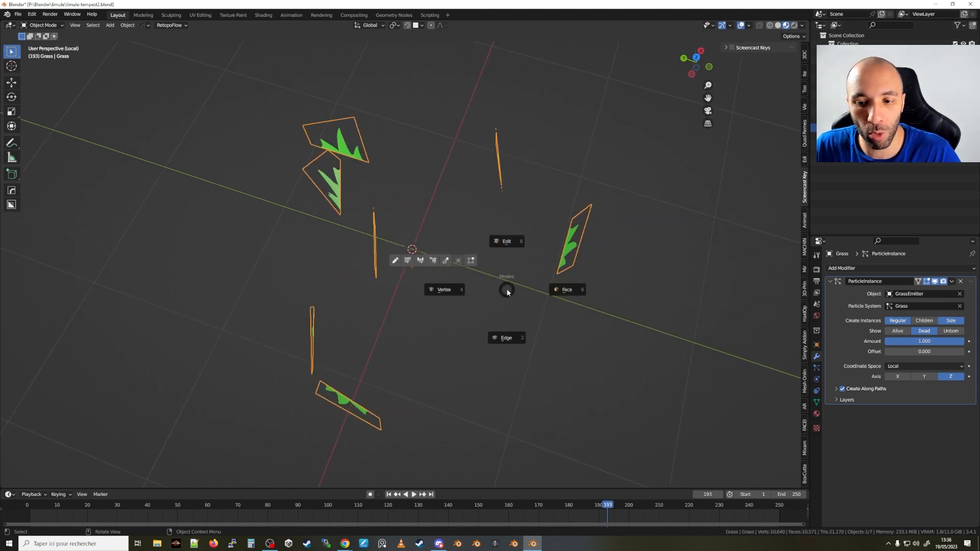
click(569, 290)
key(1)
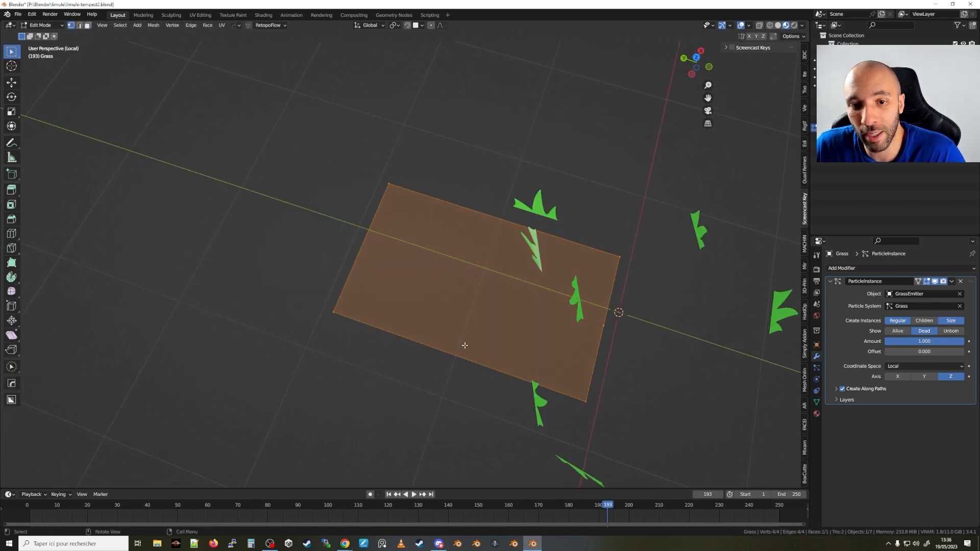
middle_drag(647, 385, 610, 344)
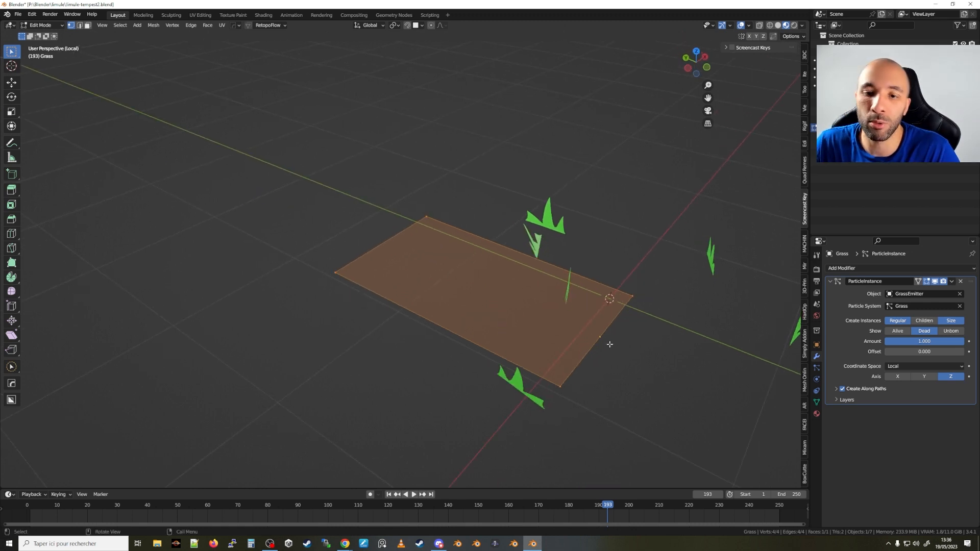
middle_drag(610, 343, 580, 409)
key(Tab)
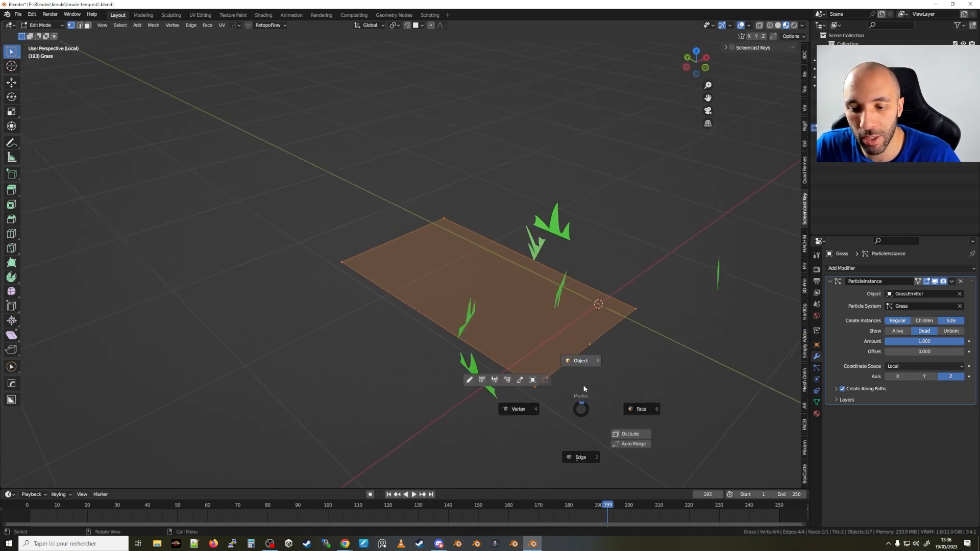
click(584, 365)
Add a Simple Subdivision modifier with 2 viewport levels to the Grass plane, placed above the Particle Instance modifier.
click(845, 269)
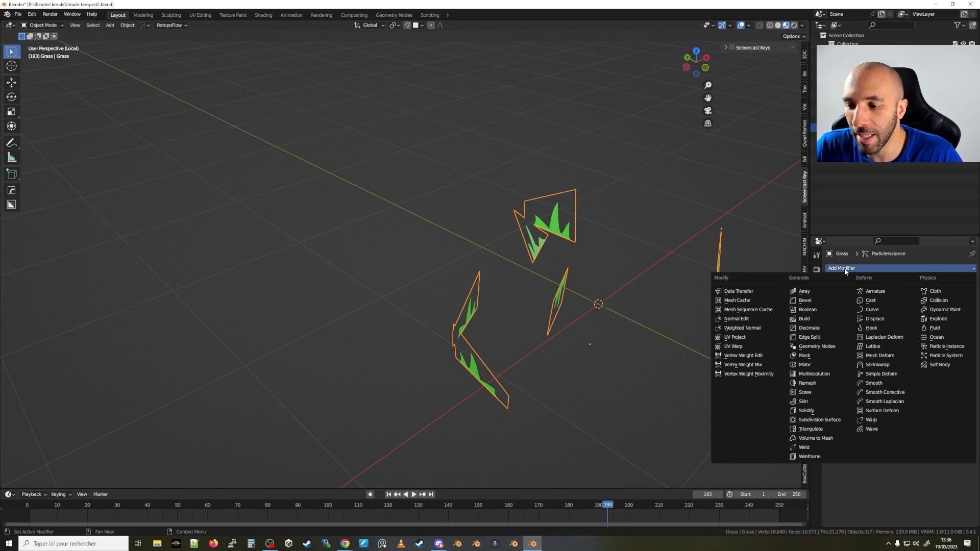
click(821, 420)
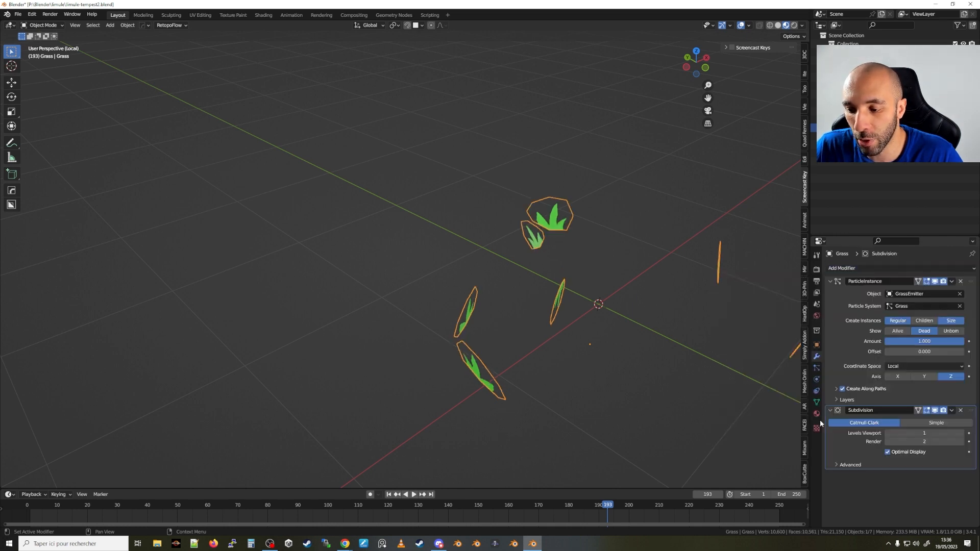
drag(972, 413, 947, 263)
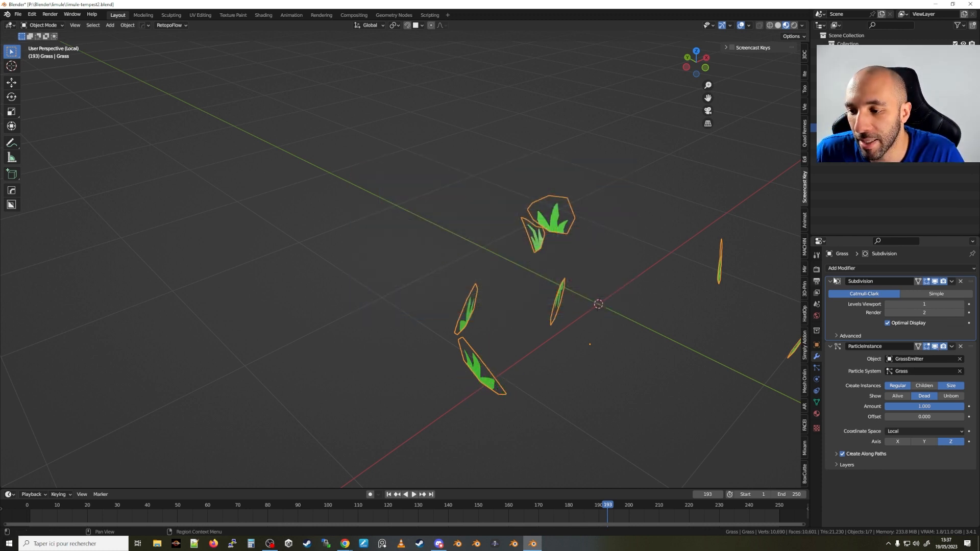
click(937, 294)
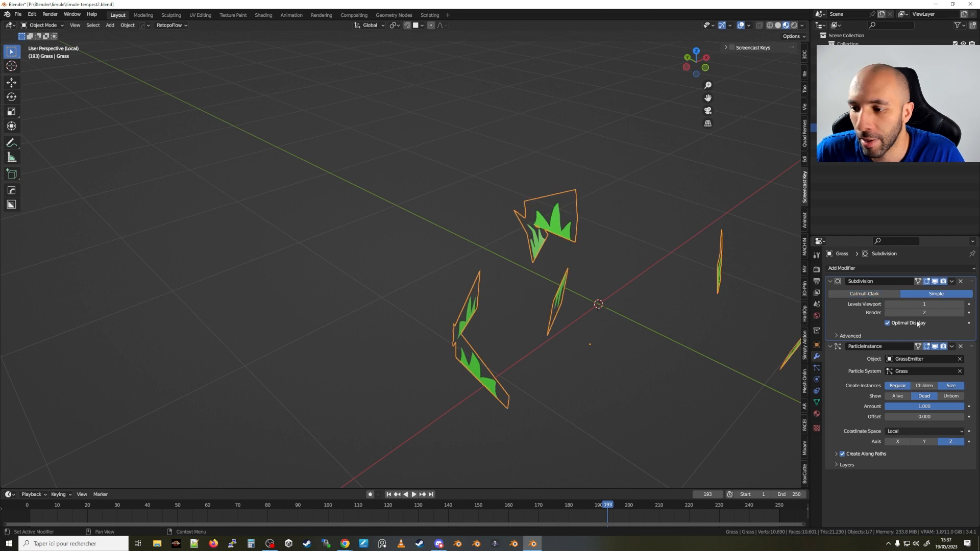
click(962, 304)
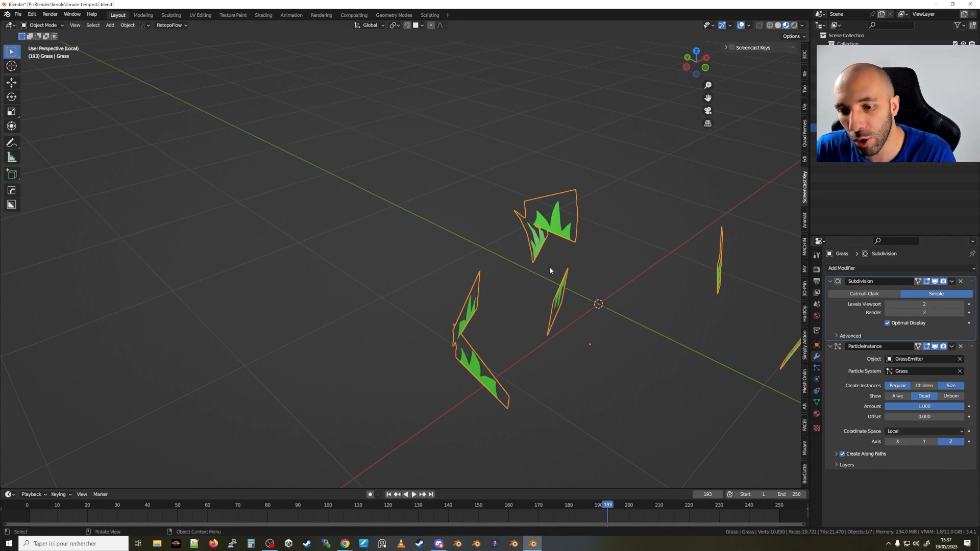
Leave local view, play the animation close to the grass beside the slime, and stop it to check the bending.
key(KP_Divide)
middle_drag(523, 283, 392, 248)
scroll(378, 235, up, 6)
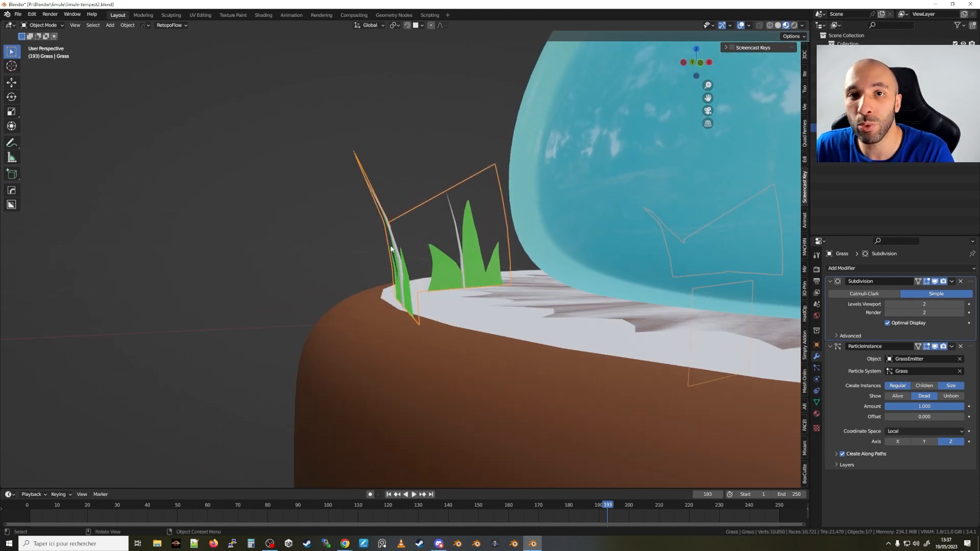
drag(246, 506, 198, 506)
key(space)
middle_drag(395, 292, 408, 290)
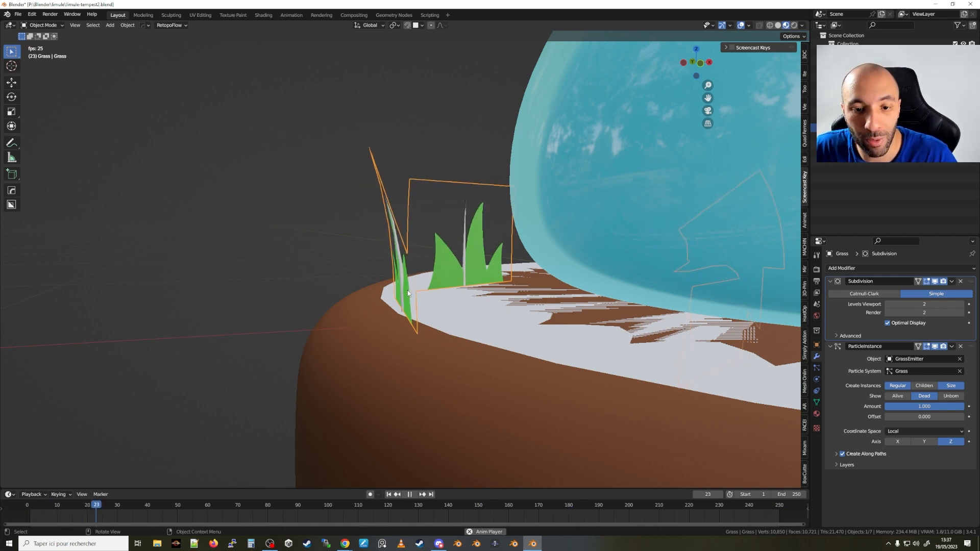
key(space)
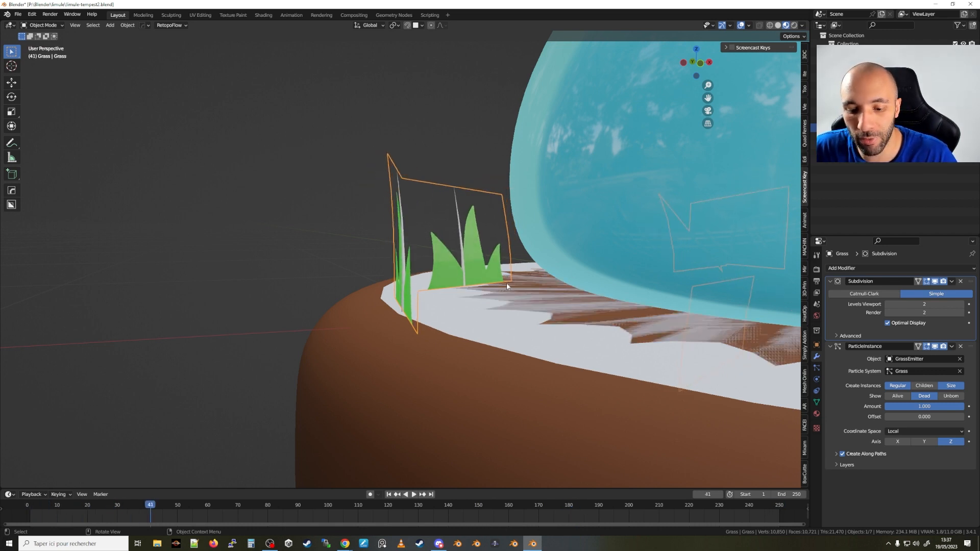
Show the scene's wireframe and turn off the Subdivision modifier's Optimal Display and viewport visibility.
key(q)
click(534, 283)
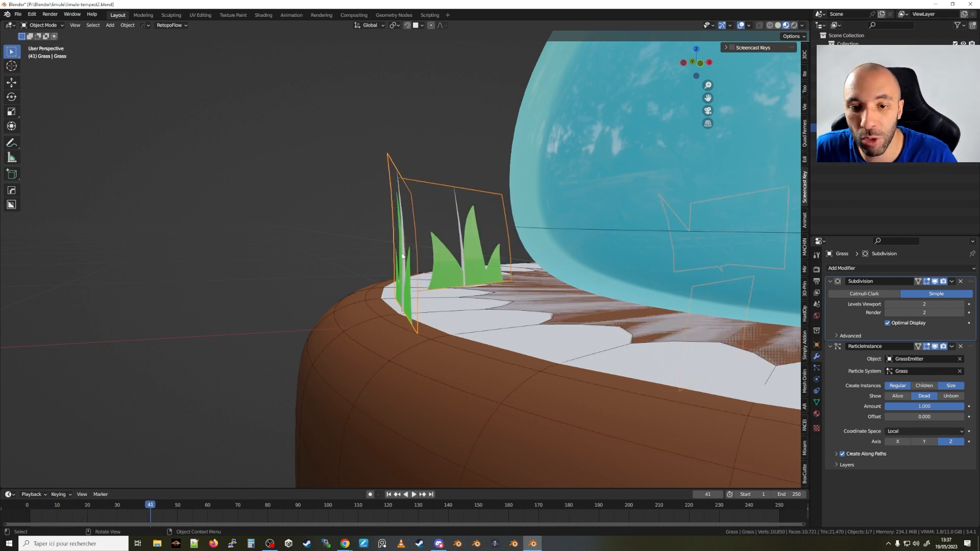
click(887, 322)
middle_drag(404, 287, 427, 281)
click(935, 281)
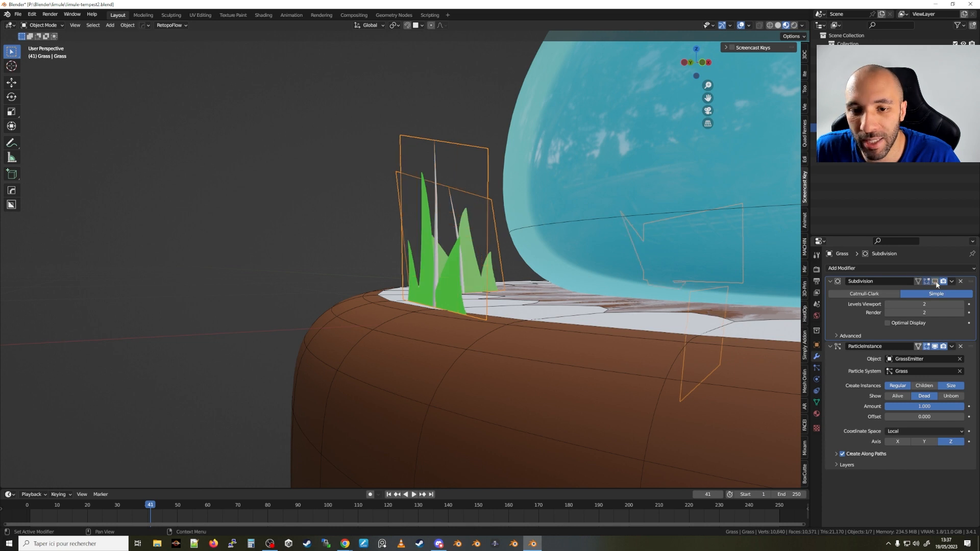
Play the animation close to the grass with the subdivision hidden and stop it at frame 84 to check the bending.
middle_drag(503, 302, 479, 298)
scroll(398, 250, up, 2)
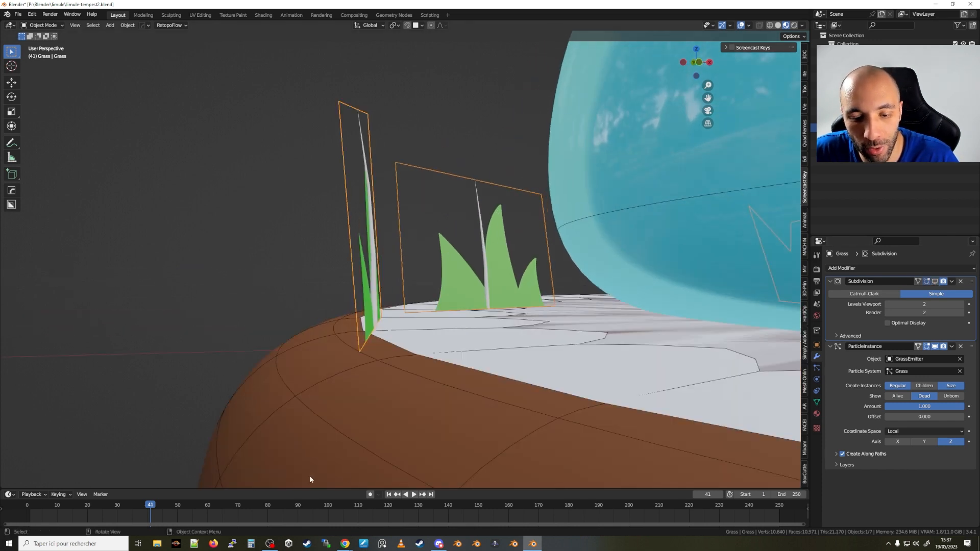
key(space)
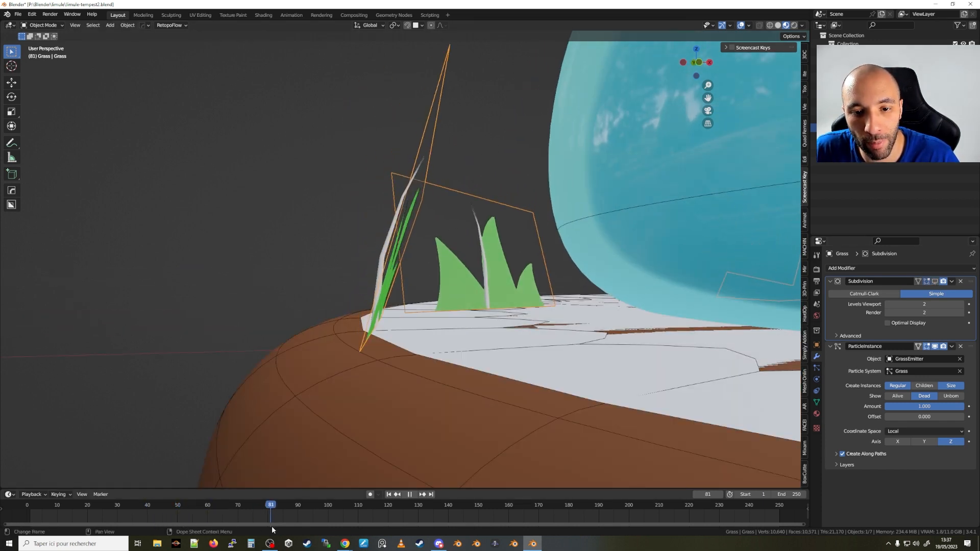
key(space)
middle_drag(456, 318, 454, 316)
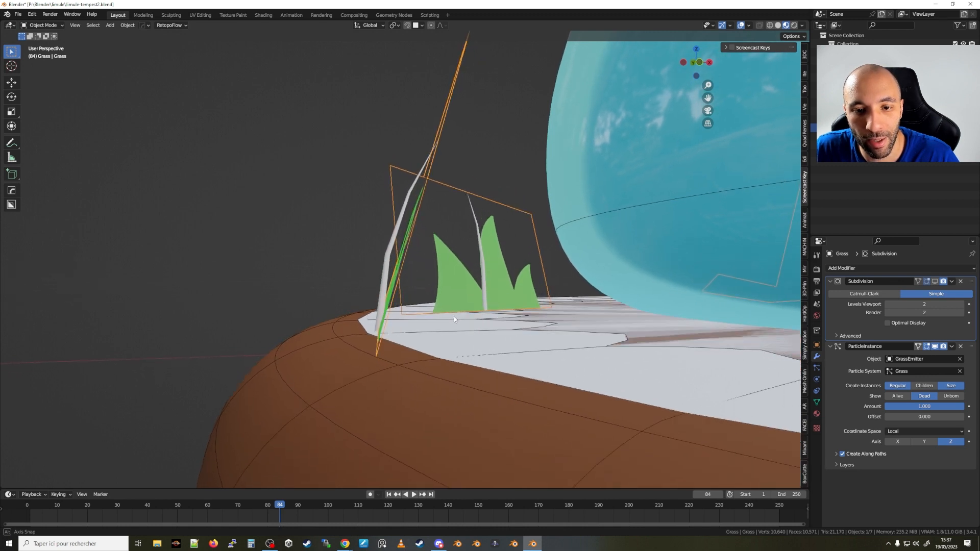
Show the Subdivision modifier in the viewport again, enable its Optimal Display, and turn off the scene's wireframe.
click(935, 282)
click(936, 282)
click(937, 282)
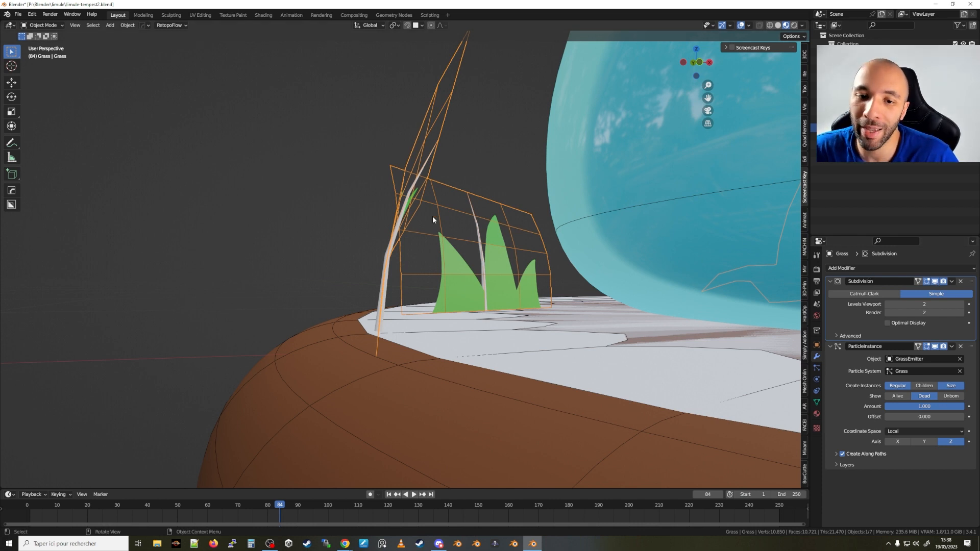
click(894, 323)
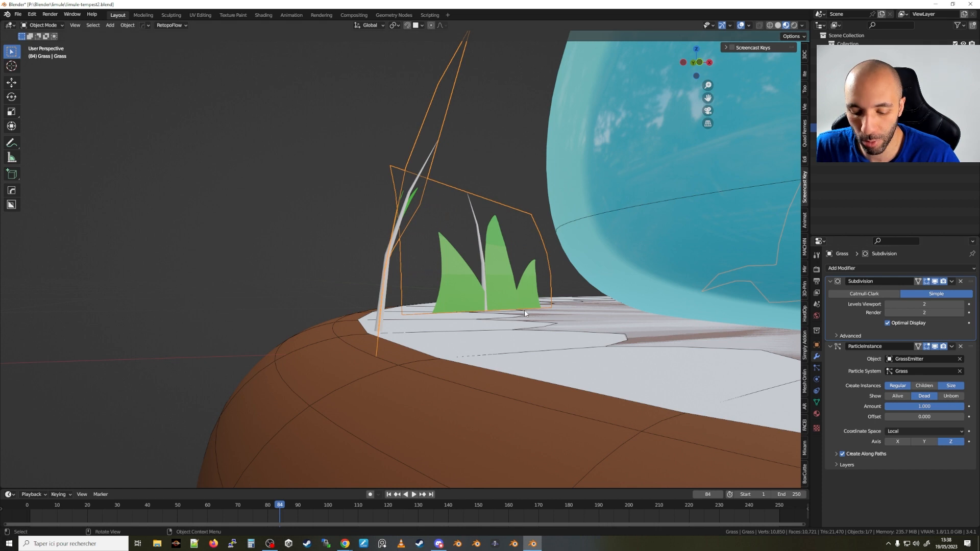
key(q)
mouse_move(526, 314)
click(562, 310)
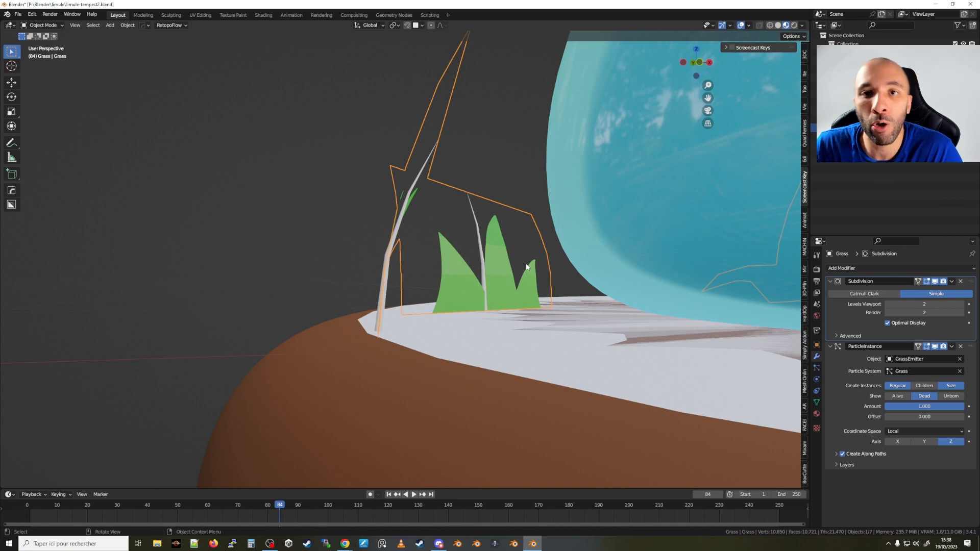
Delete the baked hair cache of GrassEmitter and set its Grass particle system's emission number to 1000.
scroll(527, 267, down, 8)
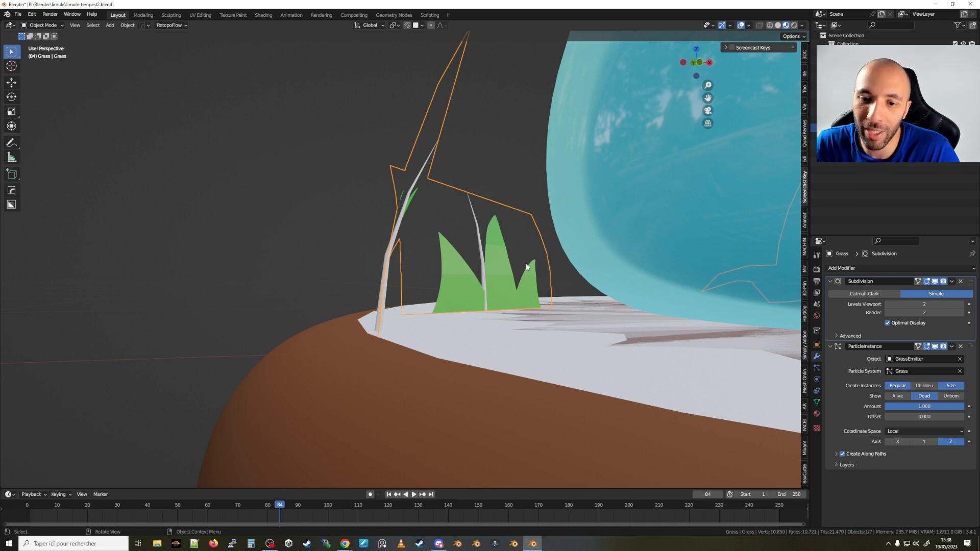
middle_drag(527, 266, 419, 270)
click(480, 286)
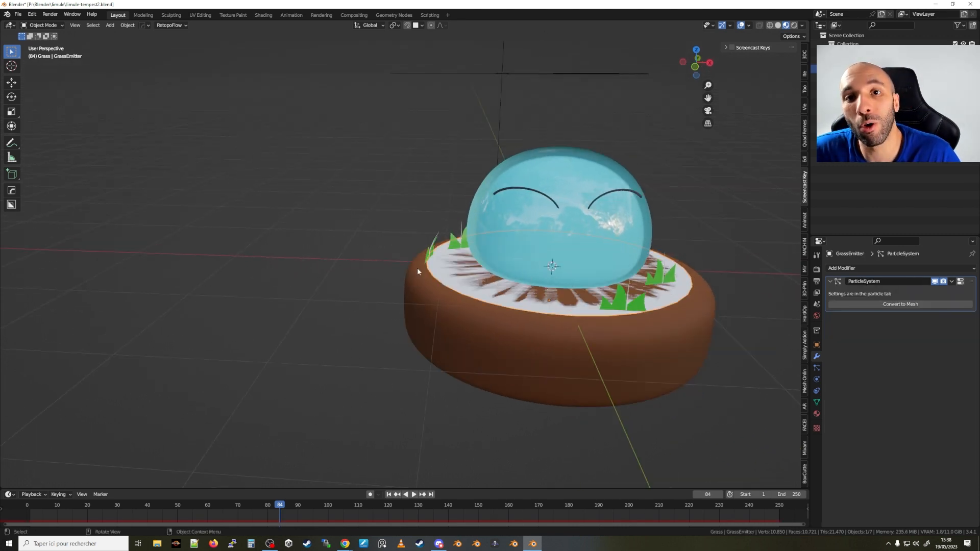
click(817, 368)
scroll(868, 345, down, 3)
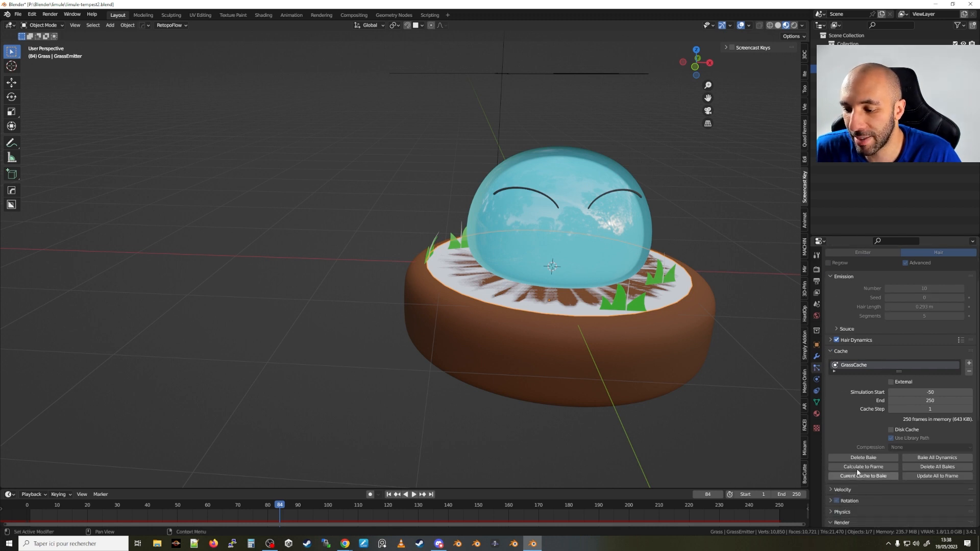
scroll(900, 303, up, 2)
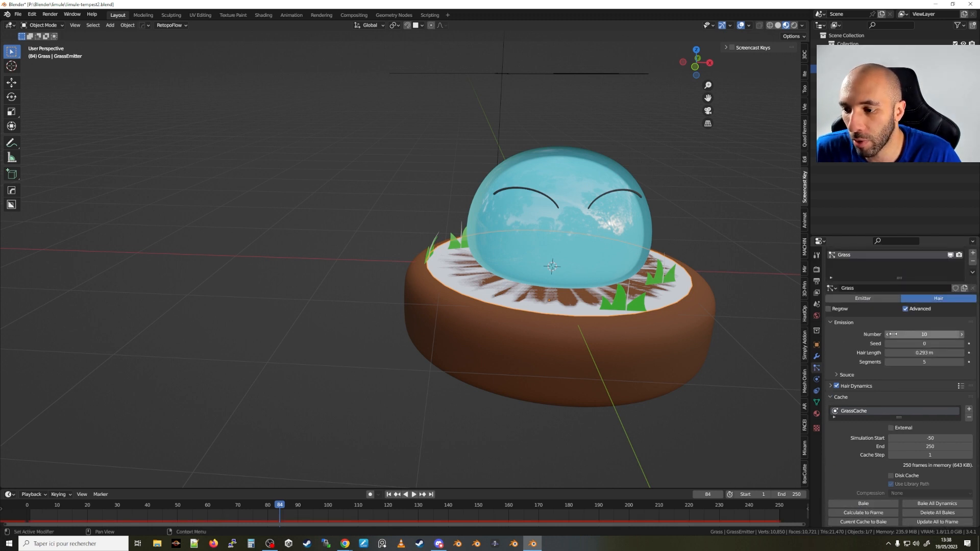
click(904, 335)
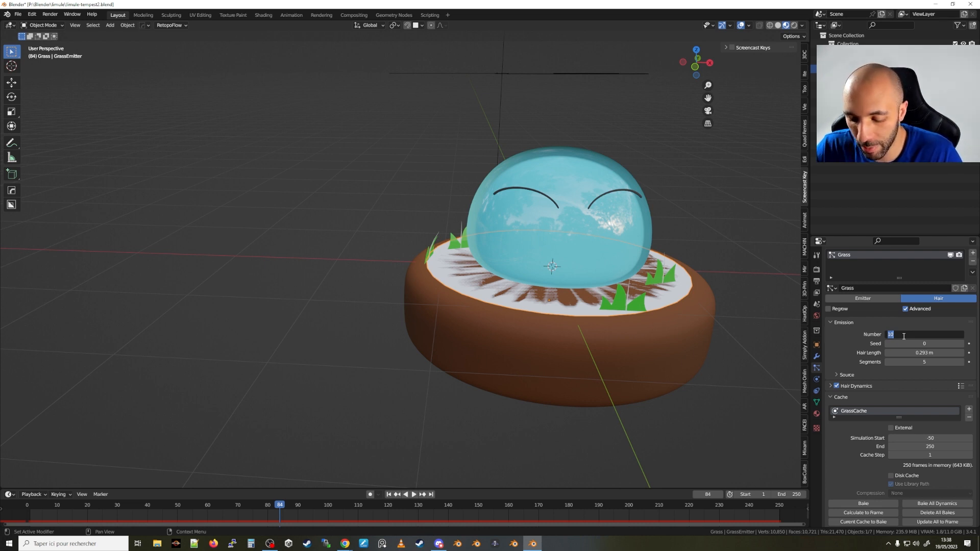
text(1000)
key(Return)
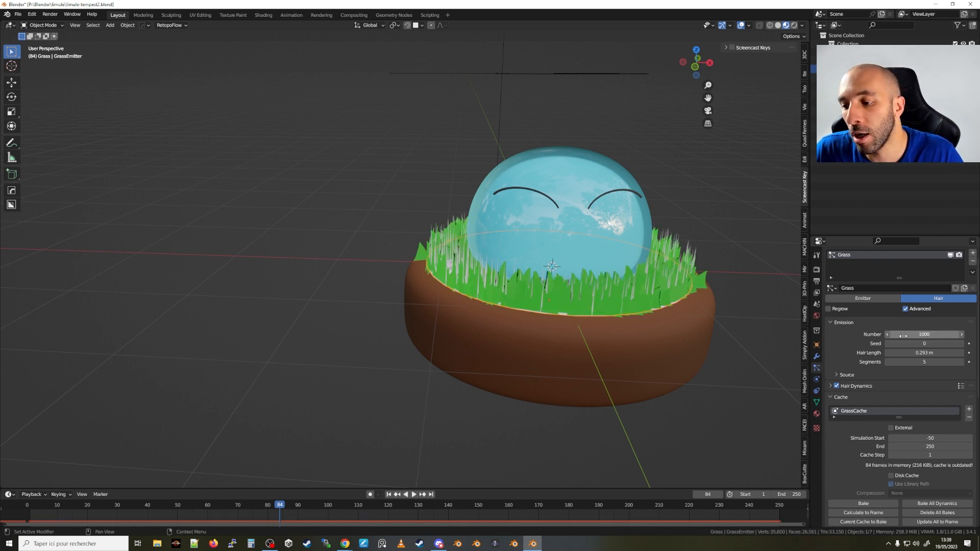
Set the hair particles' children to Interpolated and Render As to None, and disable Show Emitter.
scroll(924, 388, down, 10)
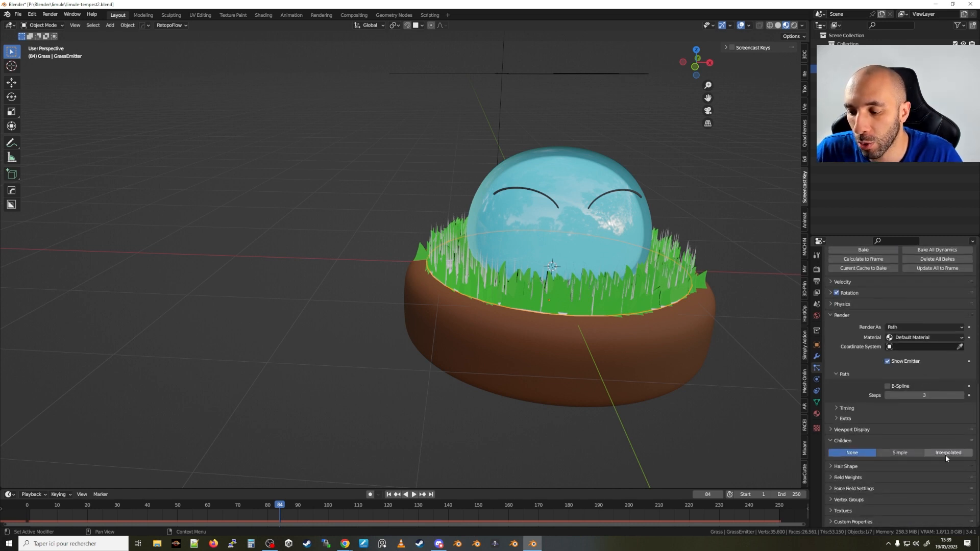
click(947, 454)
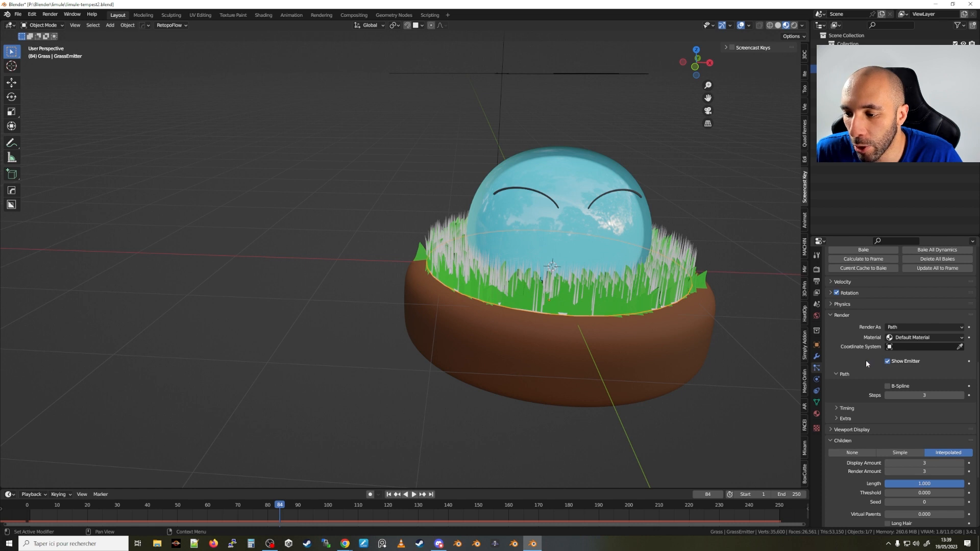
scroll(866, 363, up, 1)
click(899, 342)
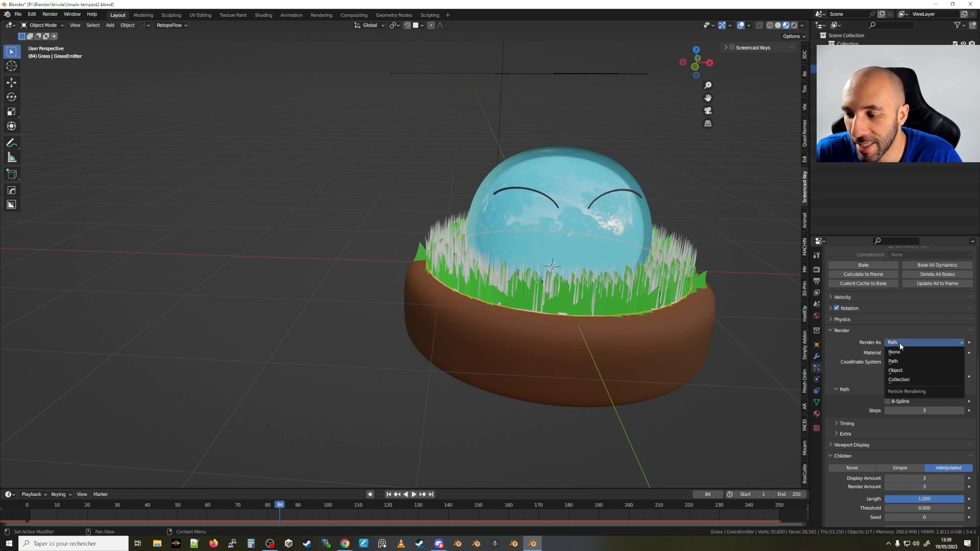
click(900, 351)
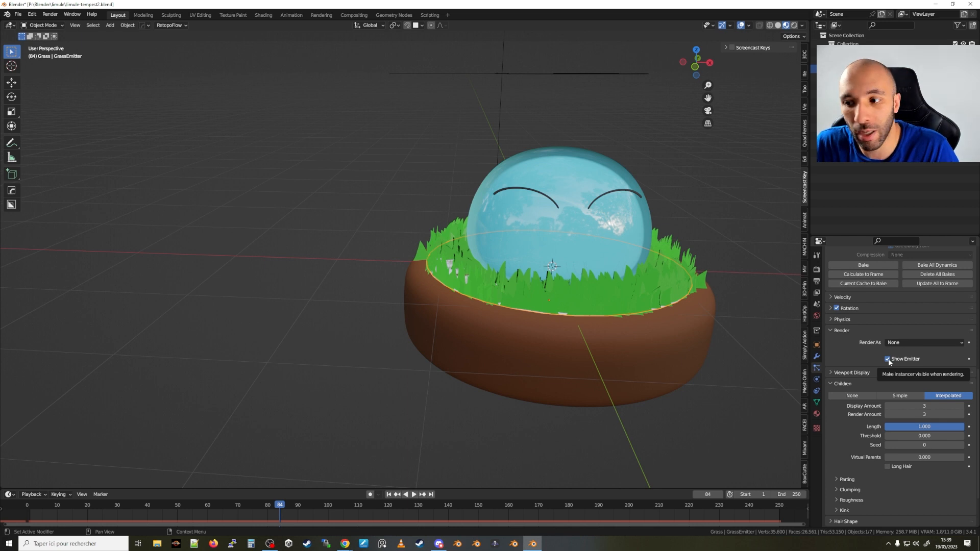
click(889, 358)
Bake the hair dynamics cache of GrassEmitter over simulation frames -50 to 250.
middle_drag(601, 289, 602, 302)
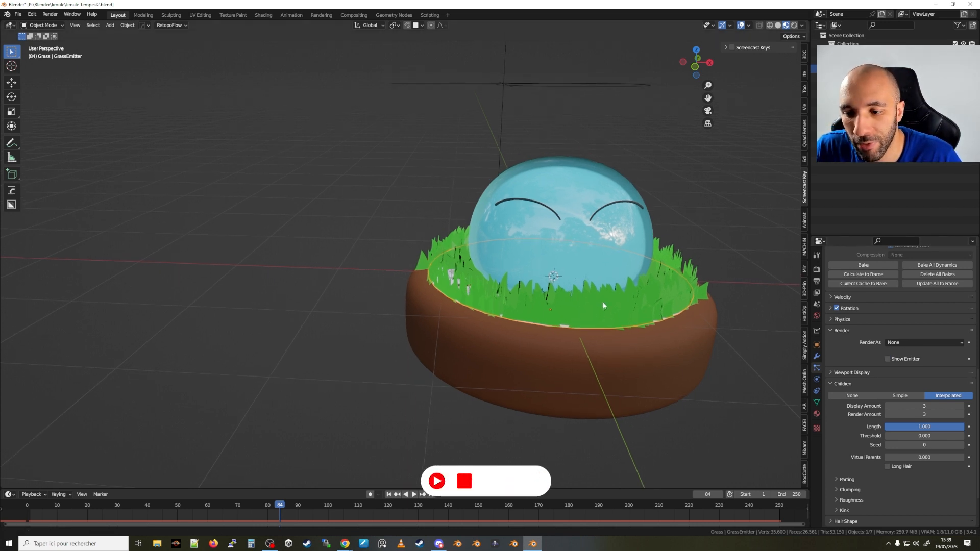
scroll(907, 387, up, 3)
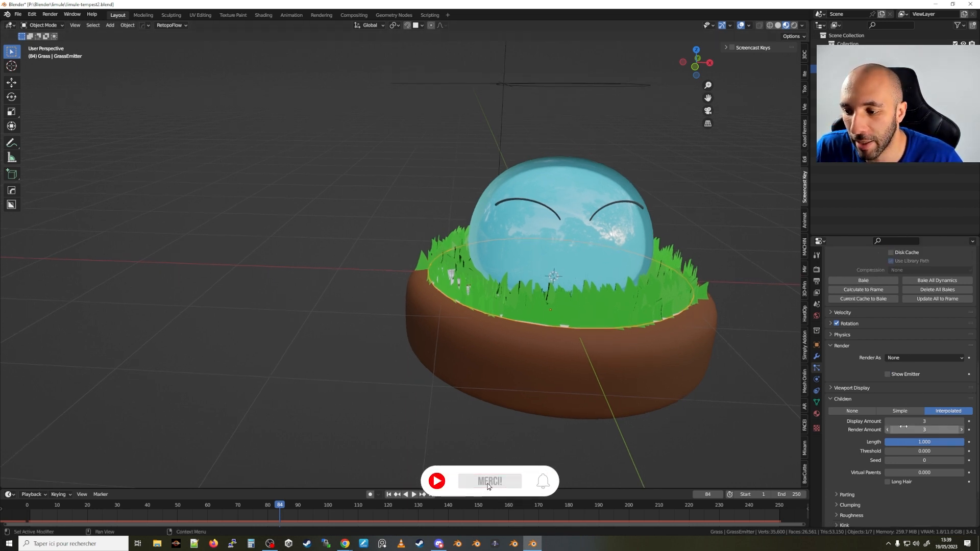
click(847, 328)
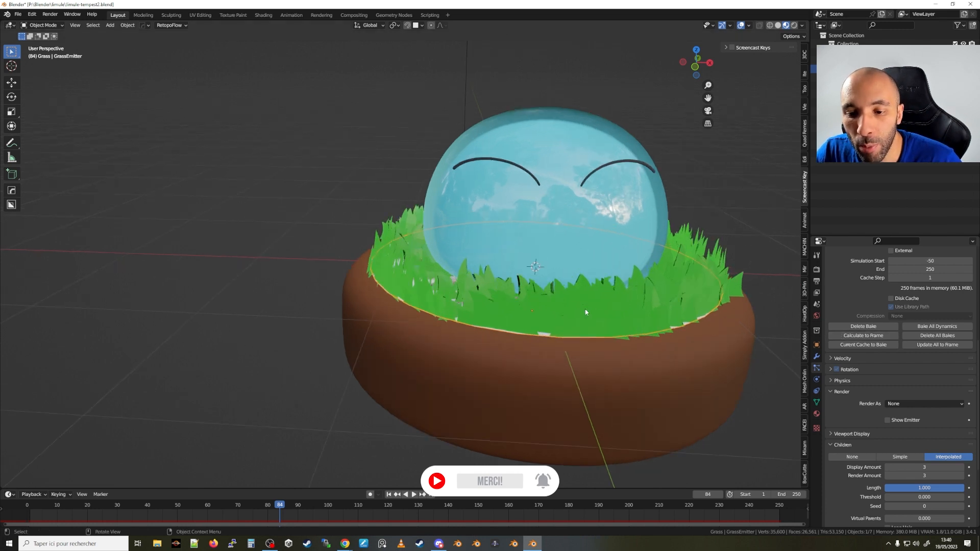
scroll(603, 311, up, 4)
Play the animation from frame 0, examine the dense grass from the side and from above, and stop playback.
drag(280, 507, 27, 511)
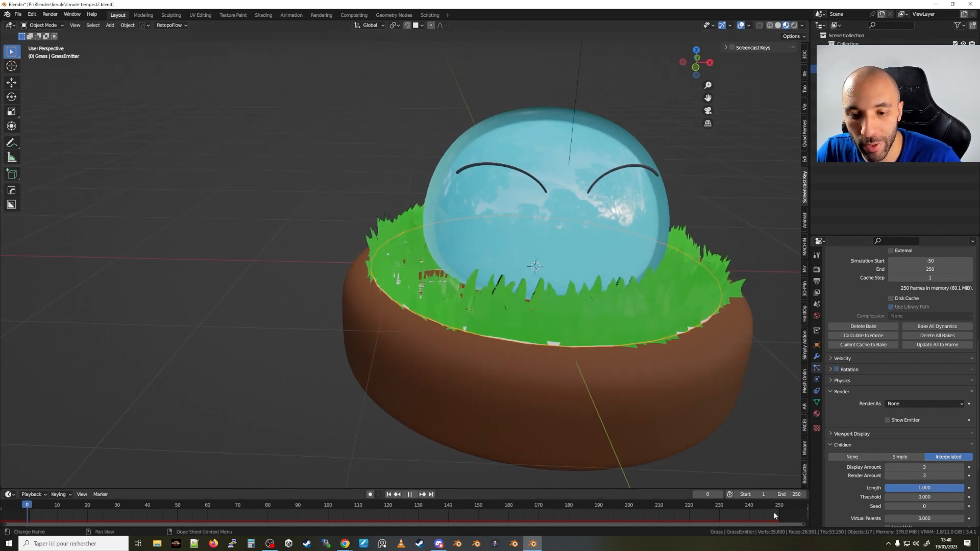
key(space)
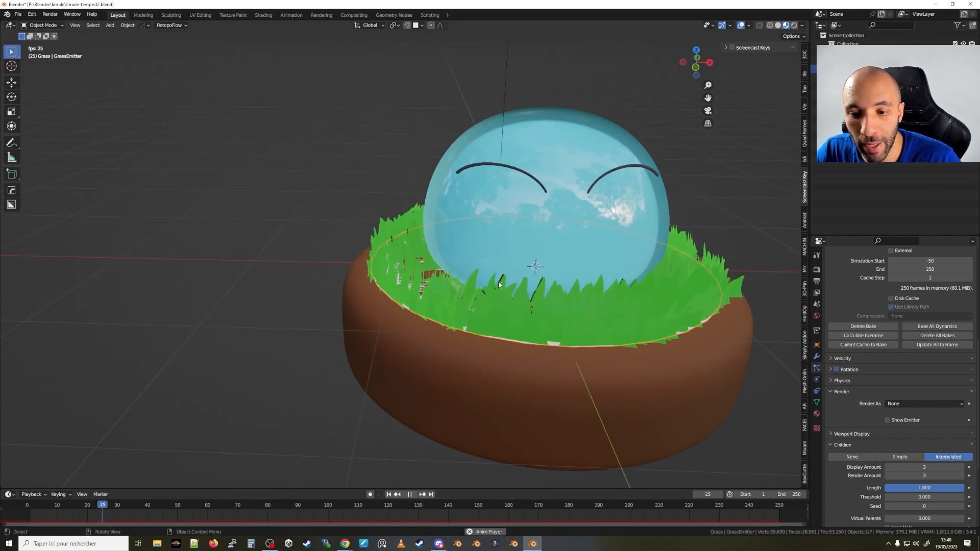
scroll(410, 297, up, 1)
middle_drag(454, 297, 424, 294)
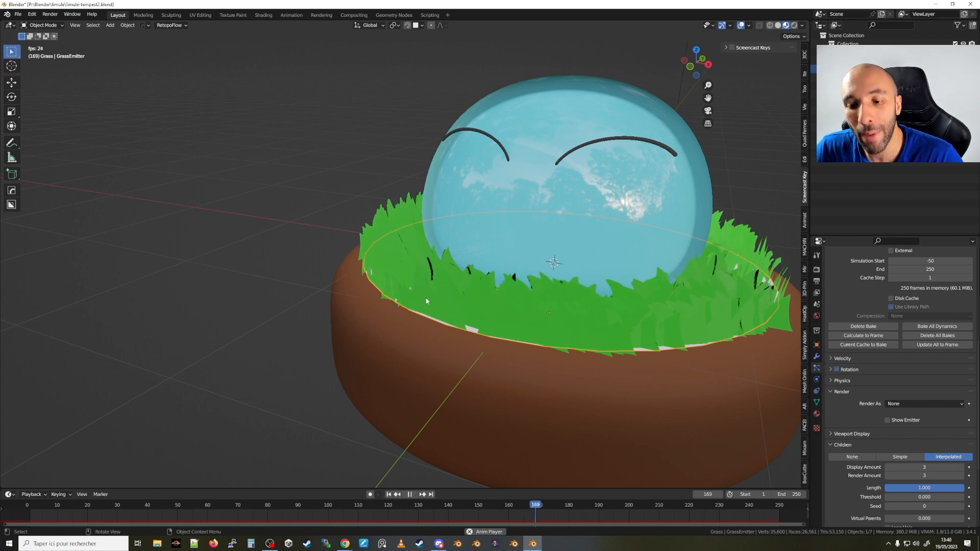
scroll(424, 298, down, 2)
middle_drag(423, 299, 493, 343)
key(space)
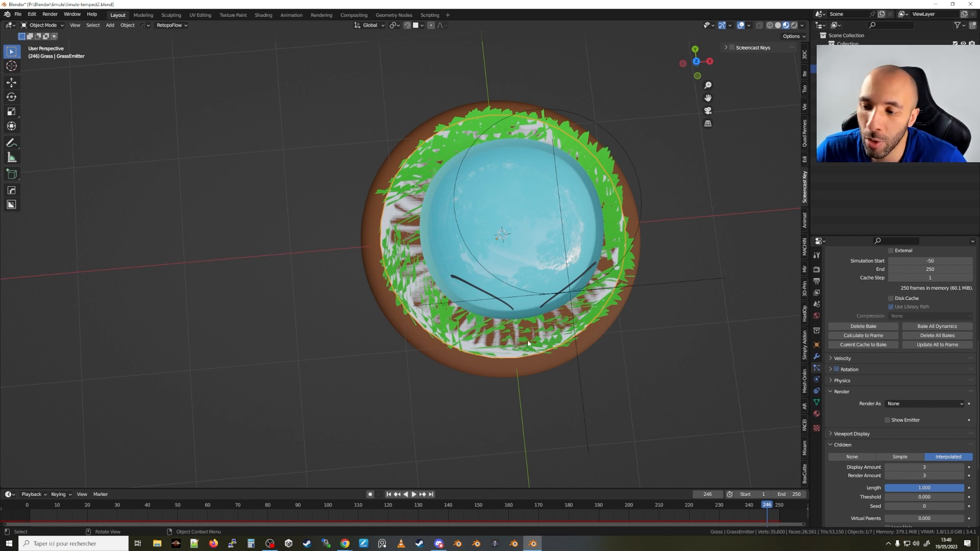
Set the random position along paths to 0.433 in the Grass plane's Particle Instance modifier.
click(566, 350)
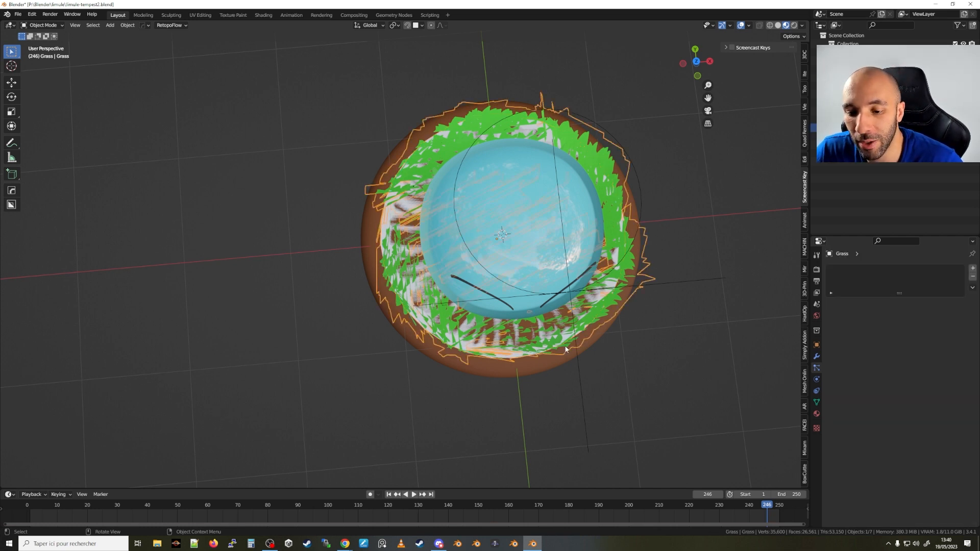
middle_drag(623, 350, 639, 305)
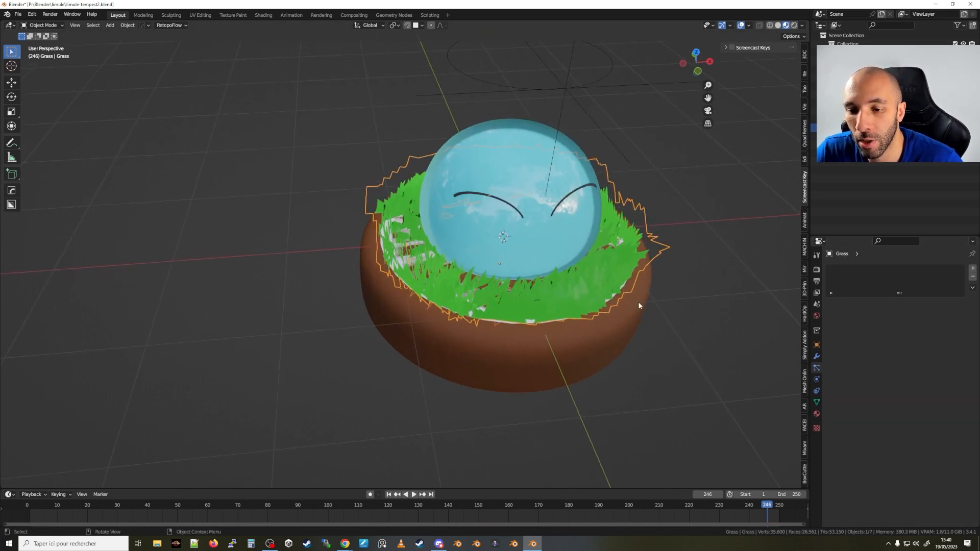
click(817, 357)
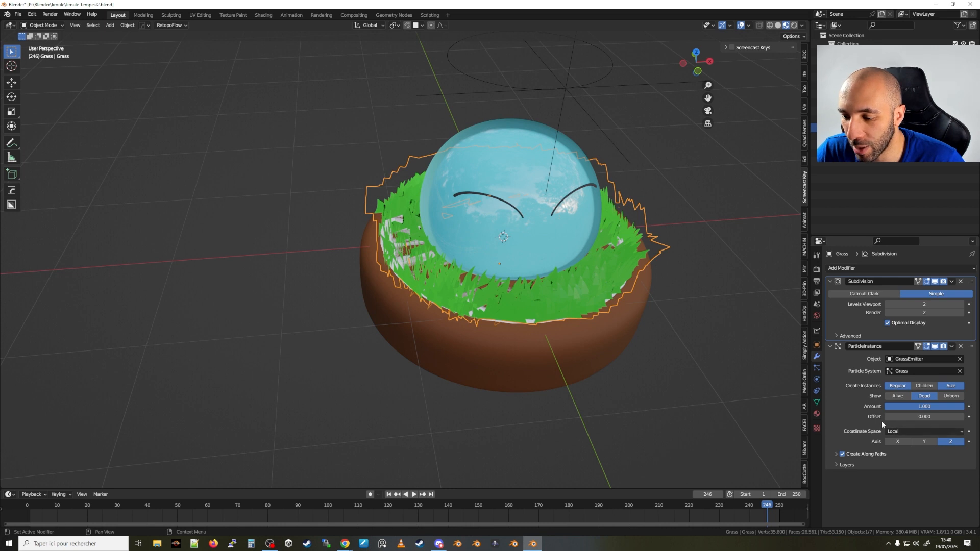
click(837, 455)
middle_drag(598, 389, 526, 249)
scroll(531, 249, up, 2)
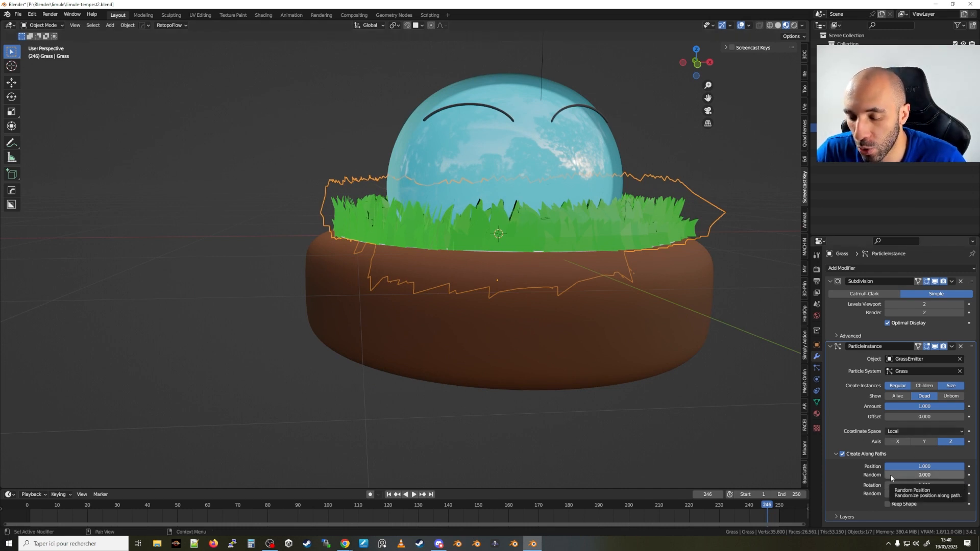
drag(891, 473, 914, 474)
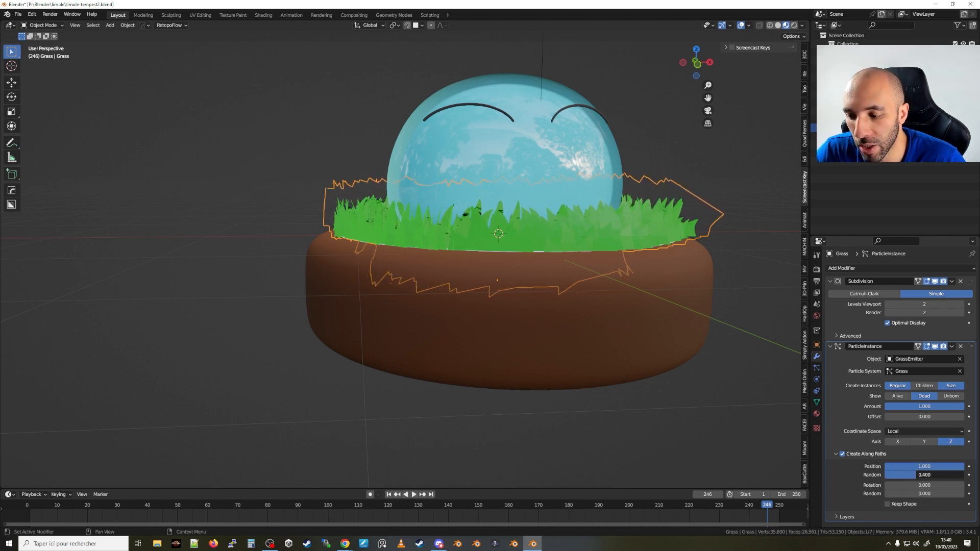
middle_drag(416, 281, 438, 272)
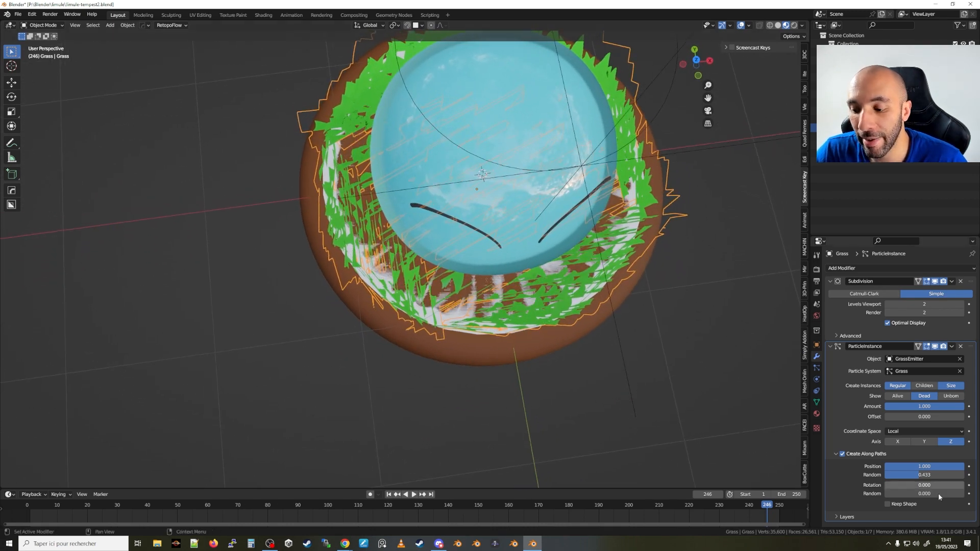
Set the Particle Instance modifier's rotation around the path to 0.043 and its random rotation to 0.305.
drag(891, 496, 922, 485)
middle_drag(551, 459, 524, 397)
scroll(525, 397, down, 2)
shift+middle_drag(577, 415, 593, 397)
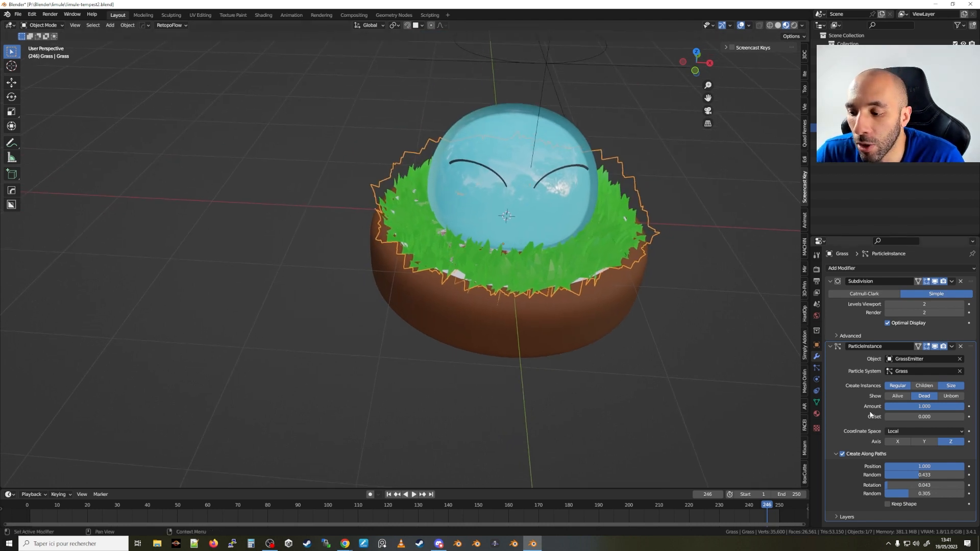
Make the Particle Instance modifier create instances from Children and turn off Regular.
click(923, 386)
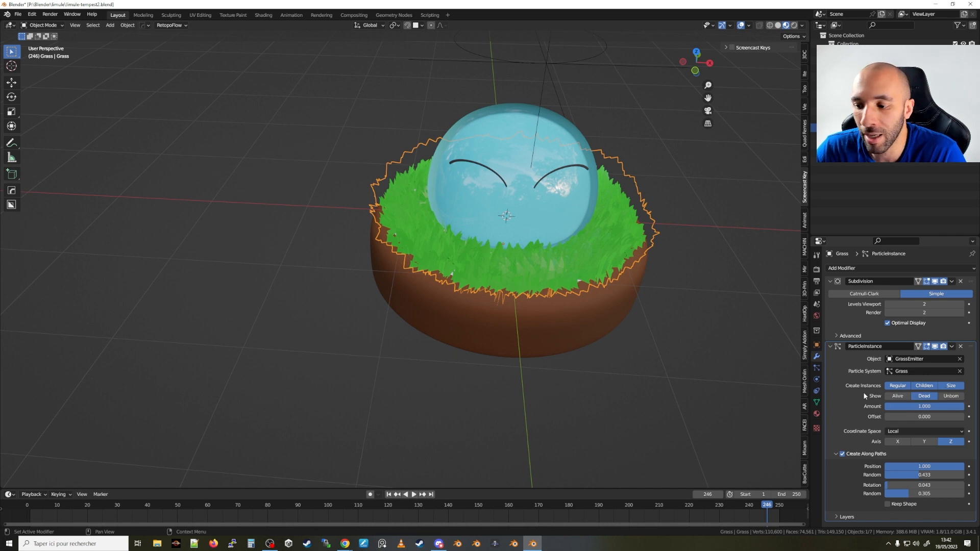
click(898, 387)
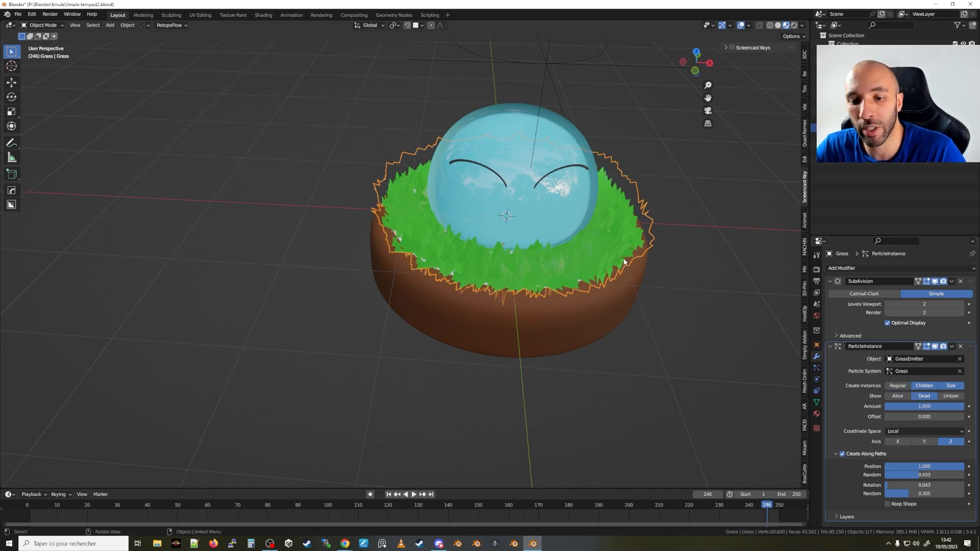
middle_drag(624, 262, 650, 262)
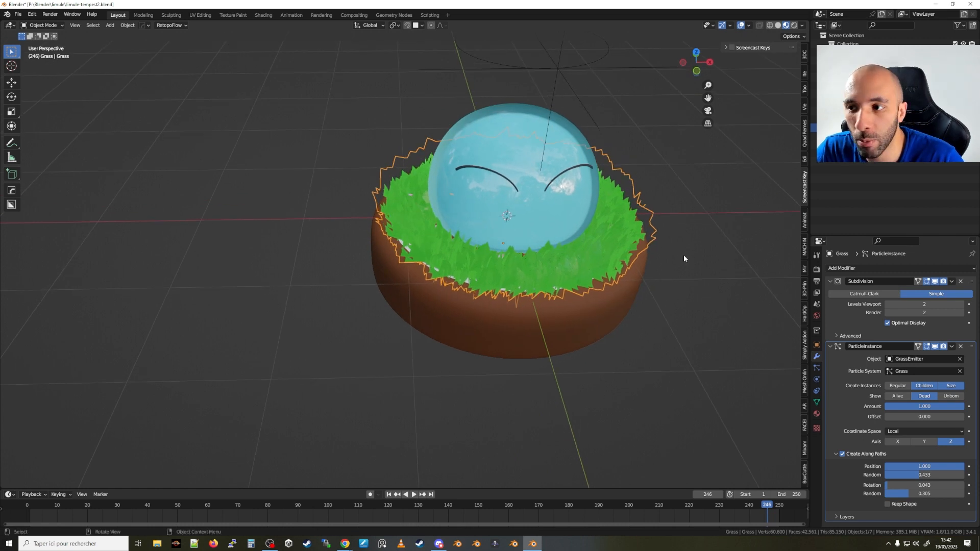
Change the Properties editor to an Outliner and hide GrassEmitter in the viewport.
click(819, 241)
click(788, 262)
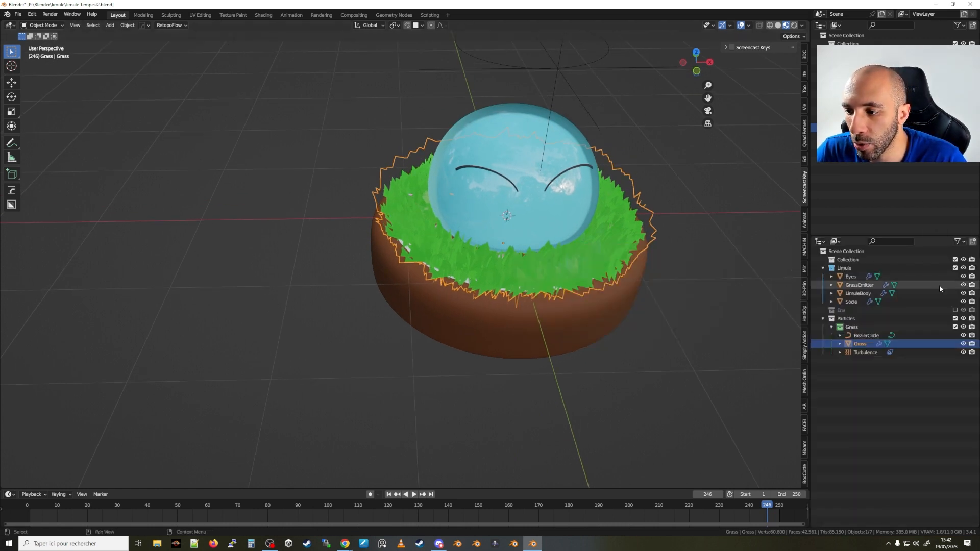
click(963, 285)
middle_drag(762, 274, 494, 221)
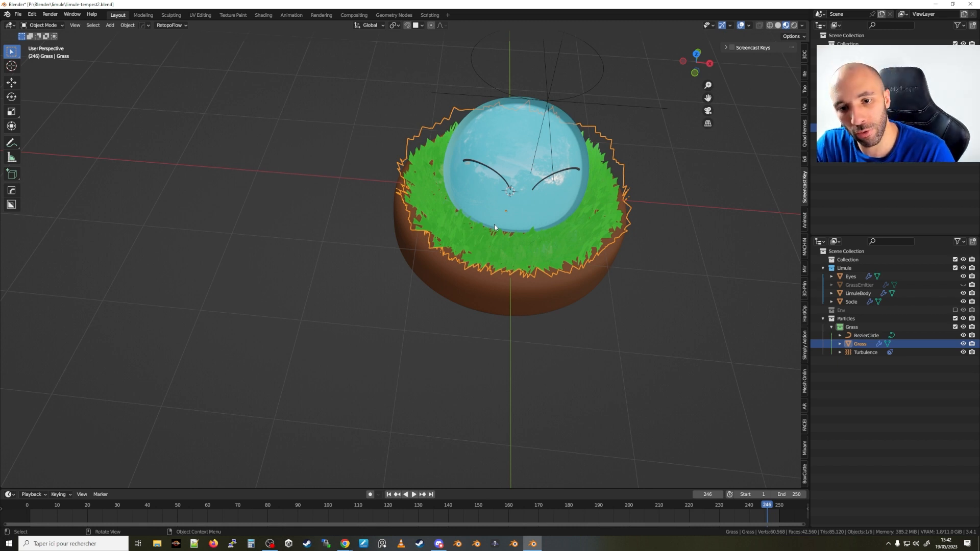
Create a linked duplicate of the Grass object in place and rotate it 90° about the global Z axis.
middle_drag(494, 225, 535, 209)
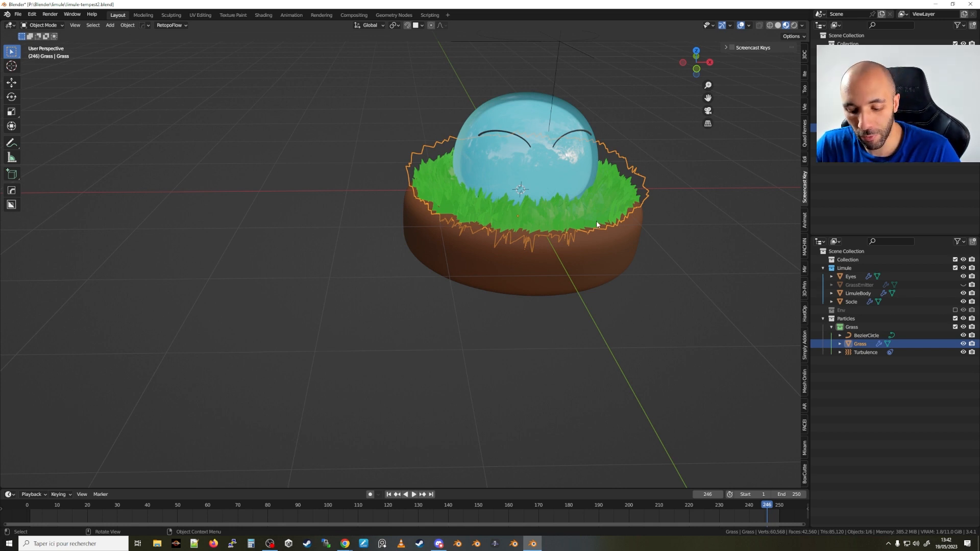
key(shift+d)
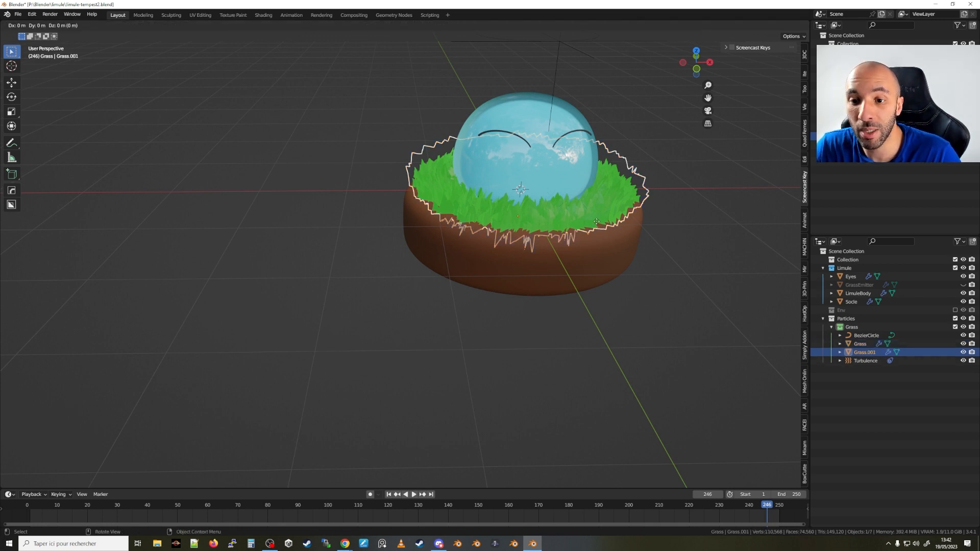
right_click(596, 221)
text(r)
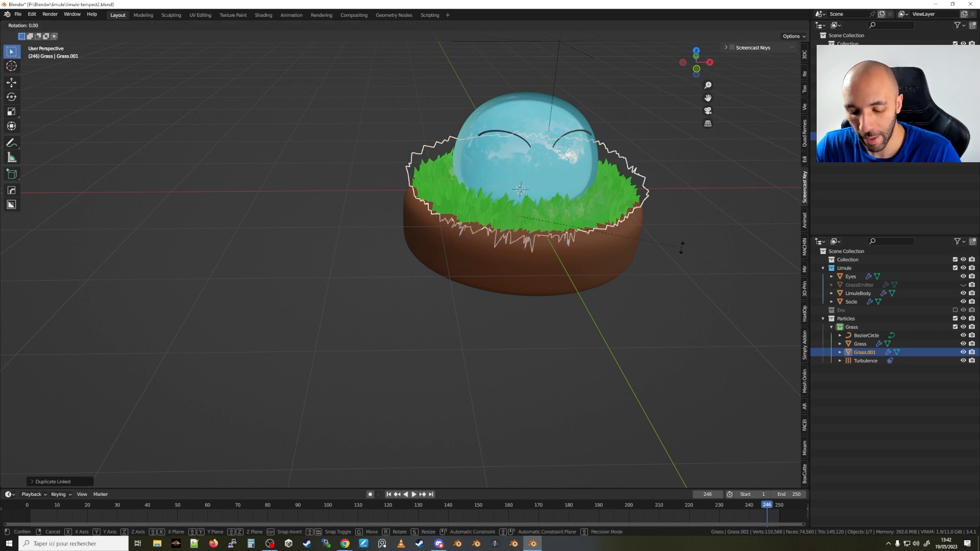
text(z90)
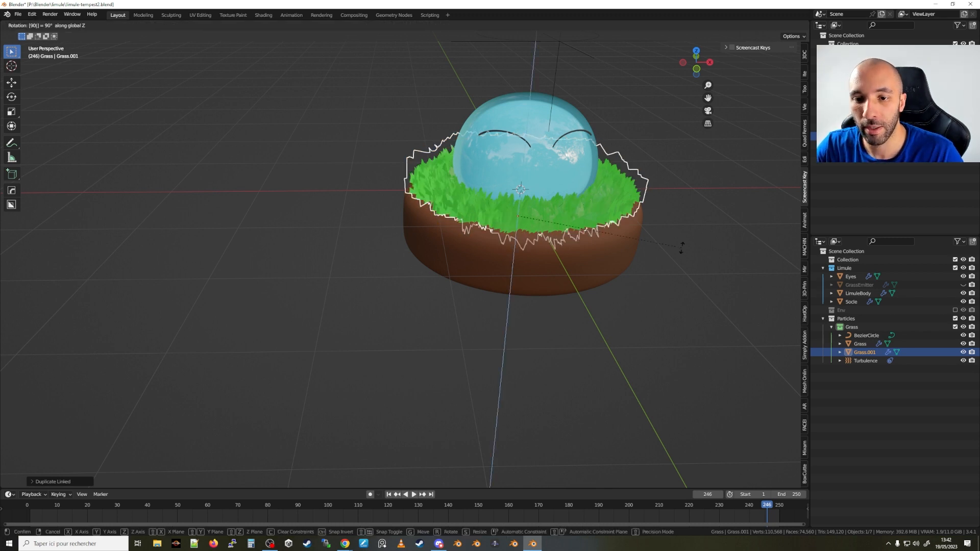
key(Return)
middle_drag(585, 169, 536, 237)
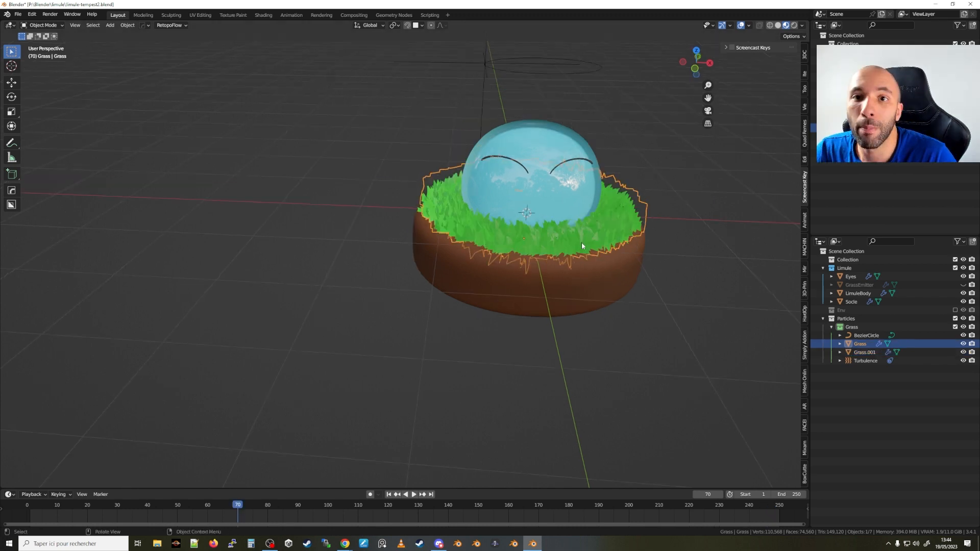
In the Particle Instance modifiers of both Grass and Grass.001, create instances from Regular particles and turn off Children.
click(818, 242)
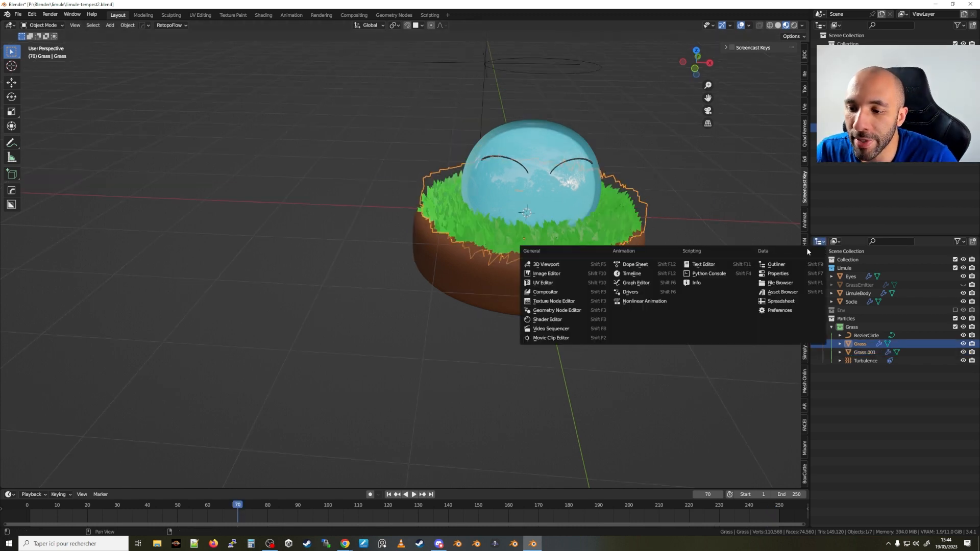
click(789, 277)
click(817, 357)
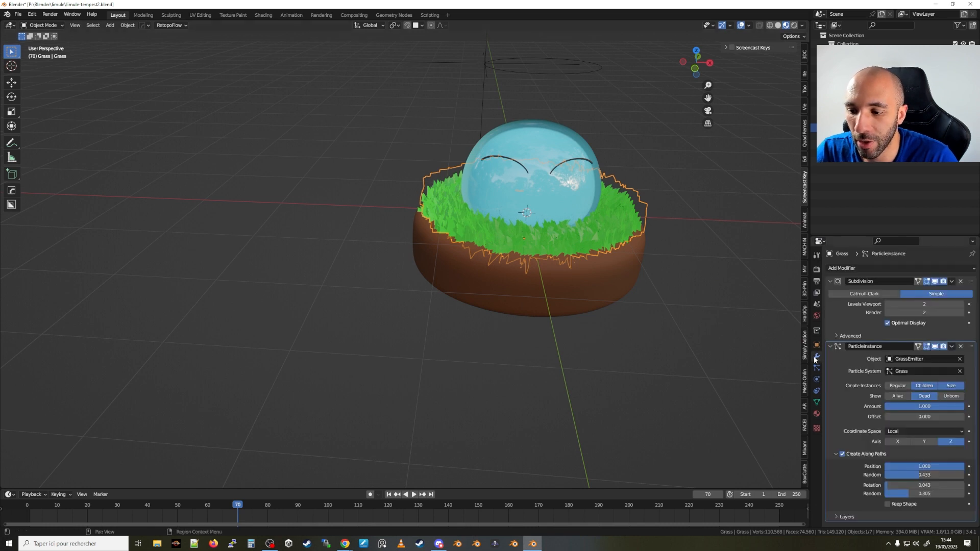
click(906, 387)
click(922, 387)
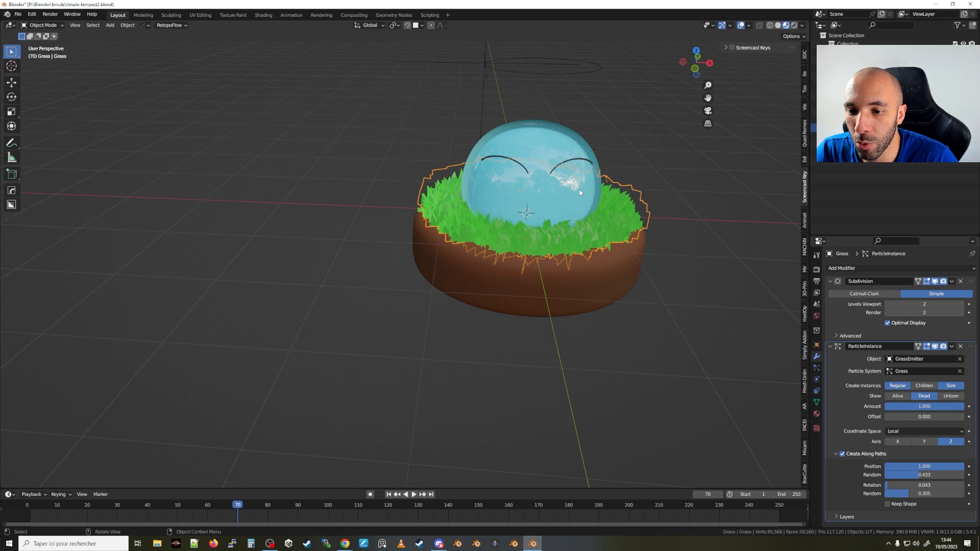
click(617, 225)
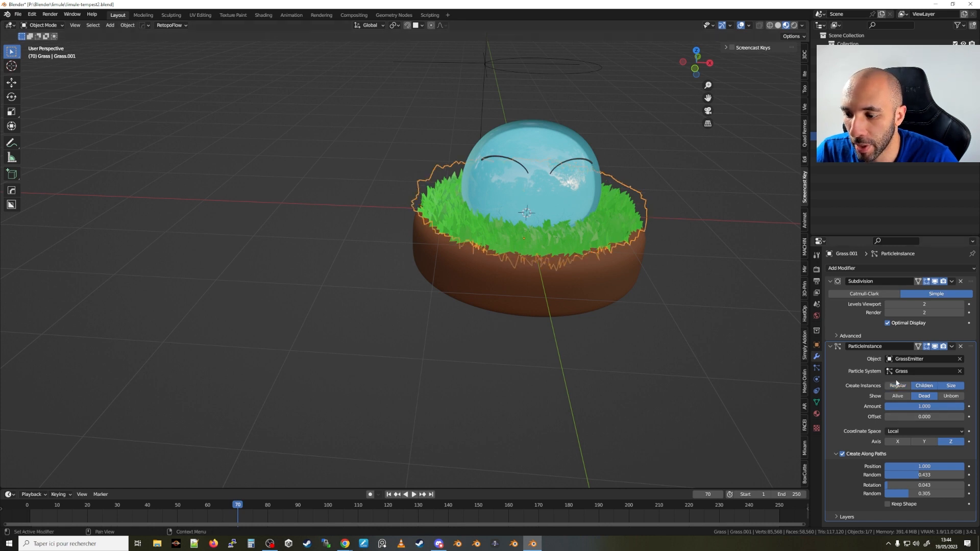
click(920, 386)
Play the animation from the start and inspect the movement and density of the doubled grass around the slime.
key(shift+Left)
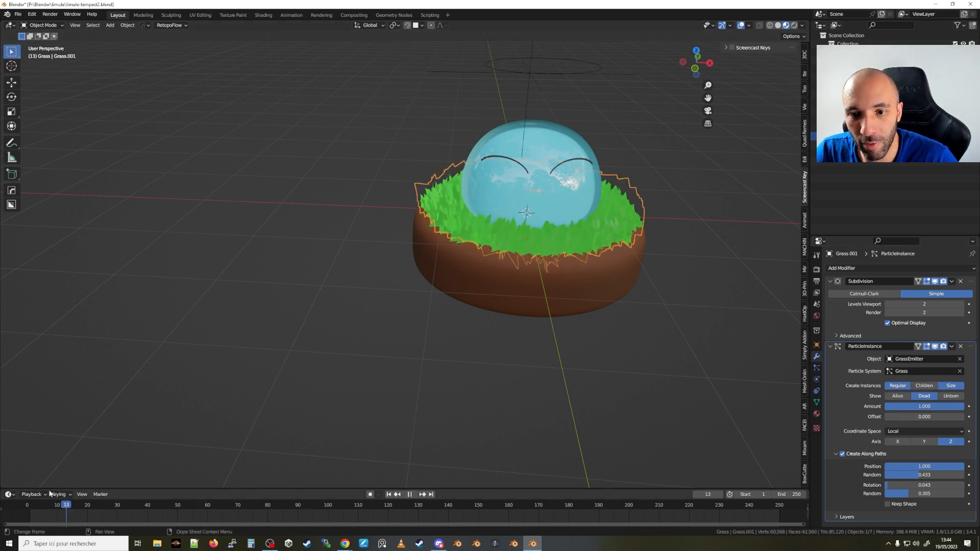
key(space)
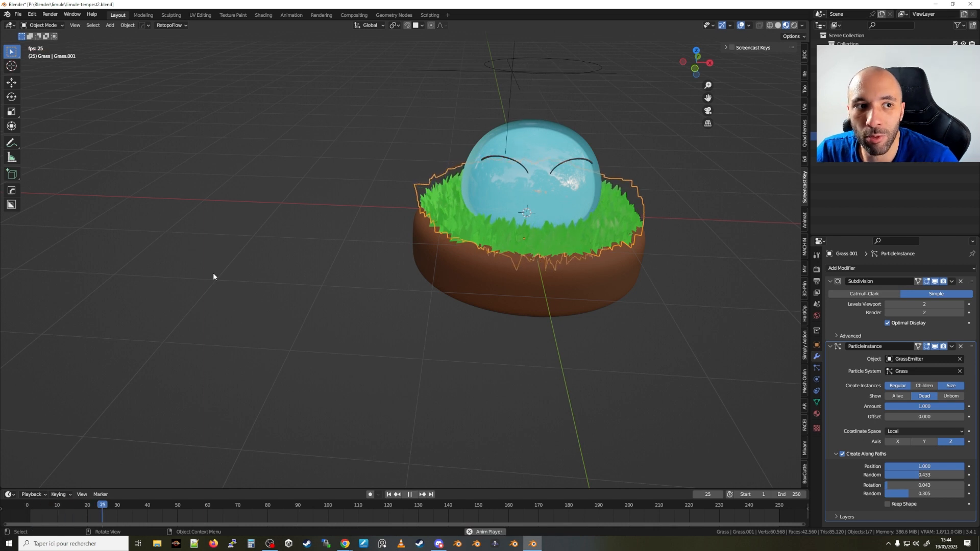
middle_drag(348, 255, 355, 276)
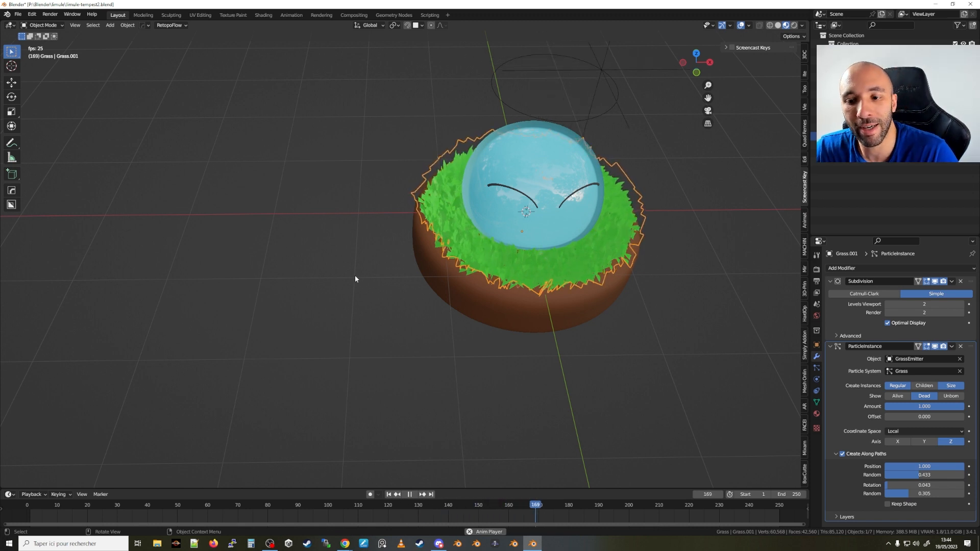
key(space)
middle_drag(521, 330, 486, 275)
scroll(409, 240, up, 3)
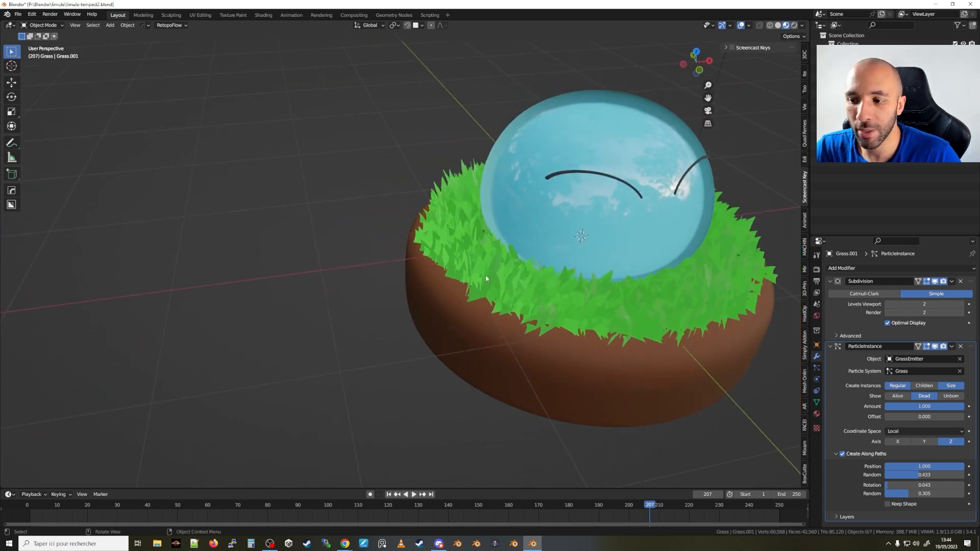
Change the Properties editor to an Outliner, unhide GrassEmitter in the viewport and select it.
click(819, 241)
click(789, 265)
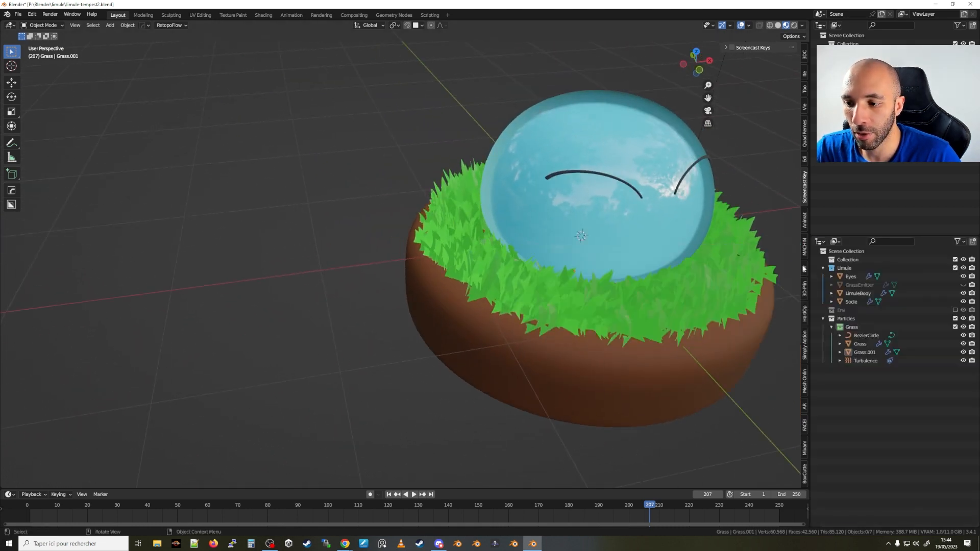
click(852, 284)
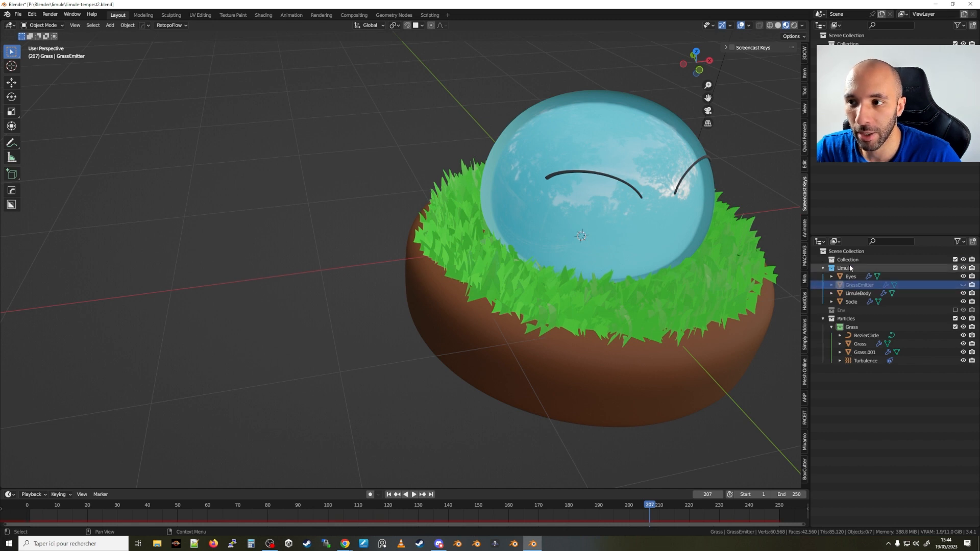
click(963, 69)
shift+middle_drag(622, 340, 599, 333)
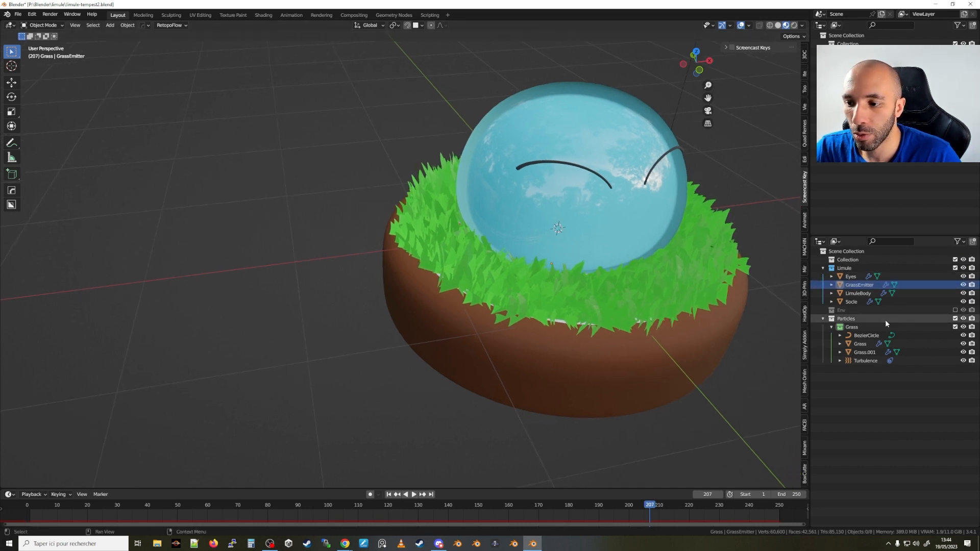
click(858, 285)
Scale GrassEmitter down slightly to pull the grass in from the base's edge, and apply its scale.
shift+middle_drag(461, 316, 442, 313)
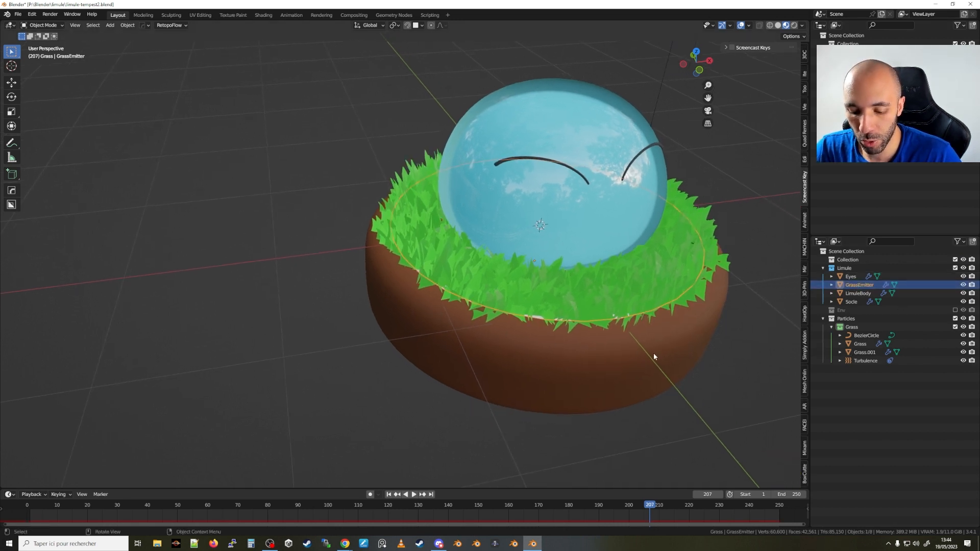
key(s)
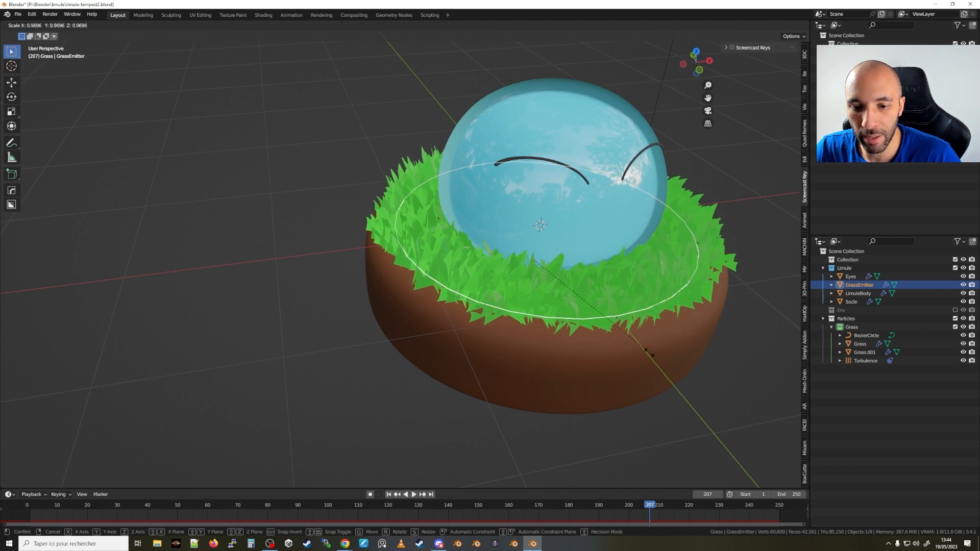
click(648, 352)
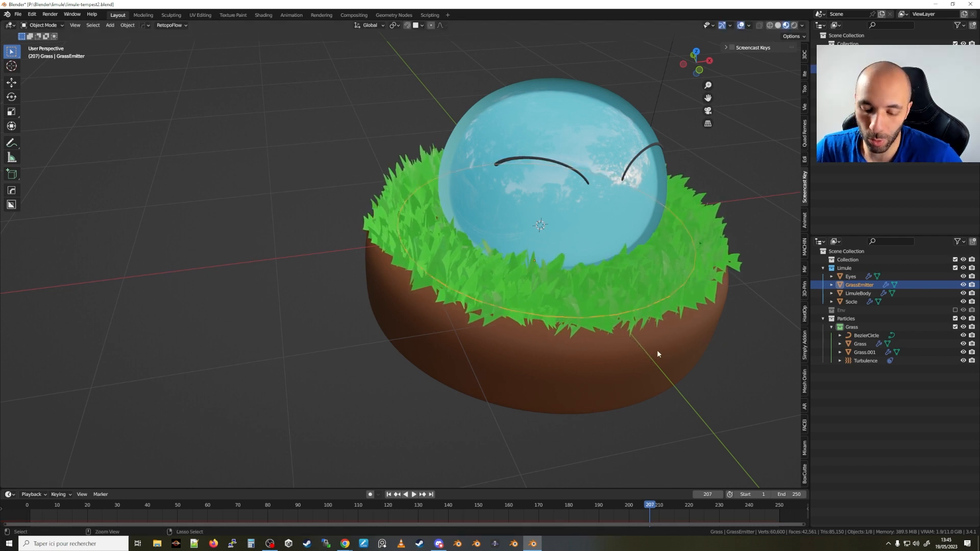
key(ctrl+a)
click(658, 352)
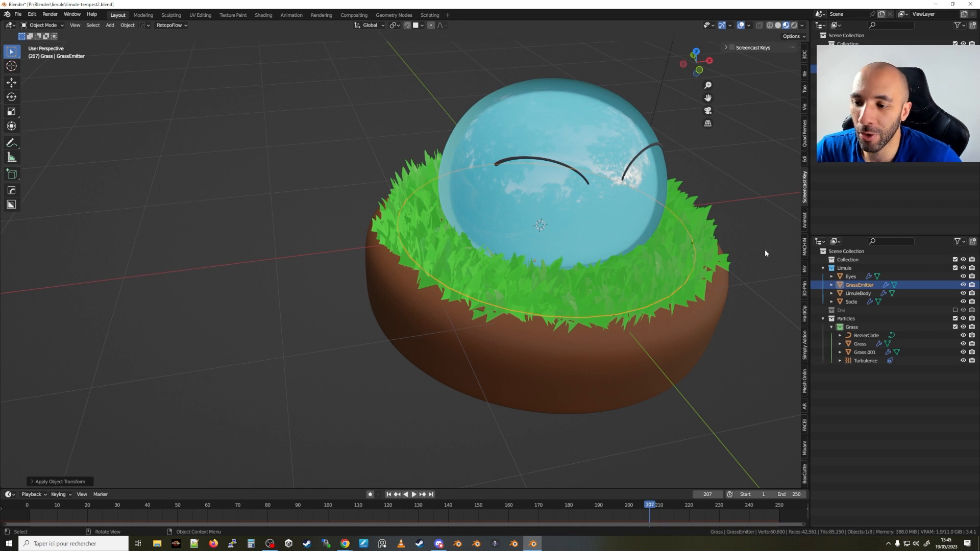
Delete the GrassCache bake in GrassEmitter's particle settings and bake it again.
click(821, 241)
click(782, 266)
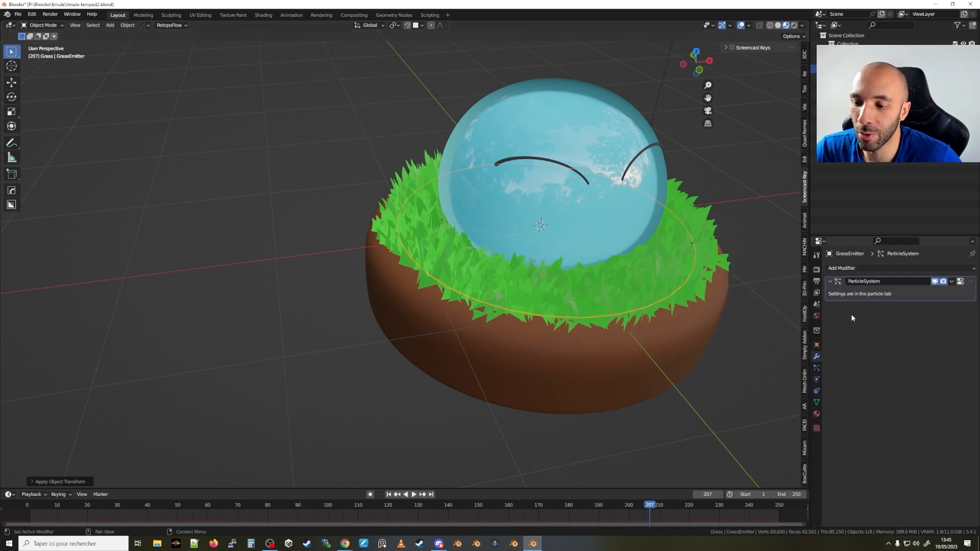
click(817, 368)
scroll(851, 362, down, 6)
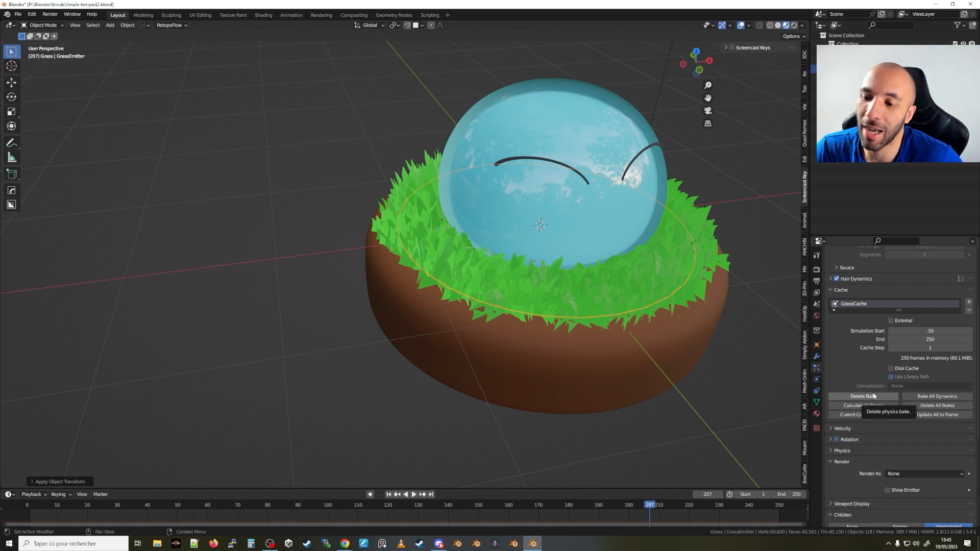
click(873, 396)
Deselect everything and play the animation from frame 0 to examine the grass motion from several angles.
middle_drag(436, 252, 440, 250)
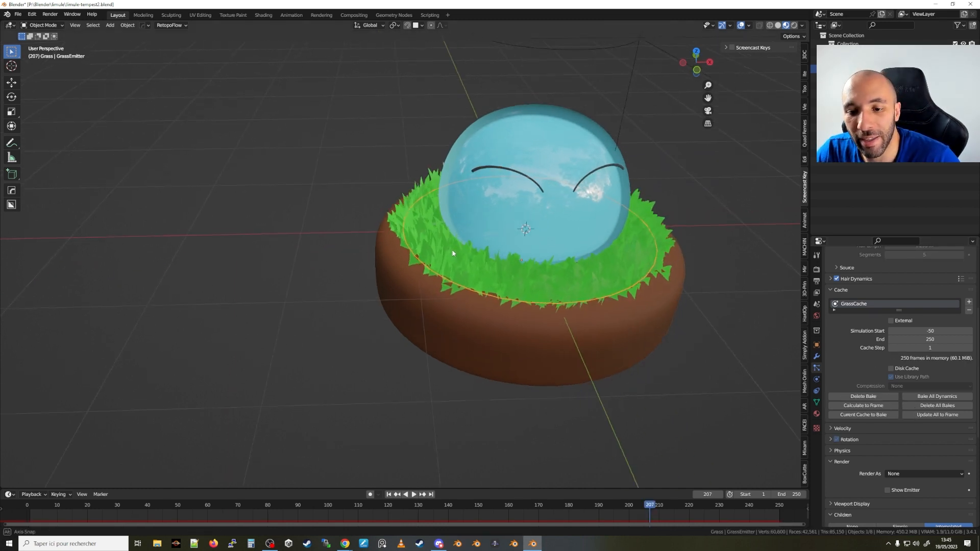
click(329, 241)
middle_drag(388, 266, 370, 253)
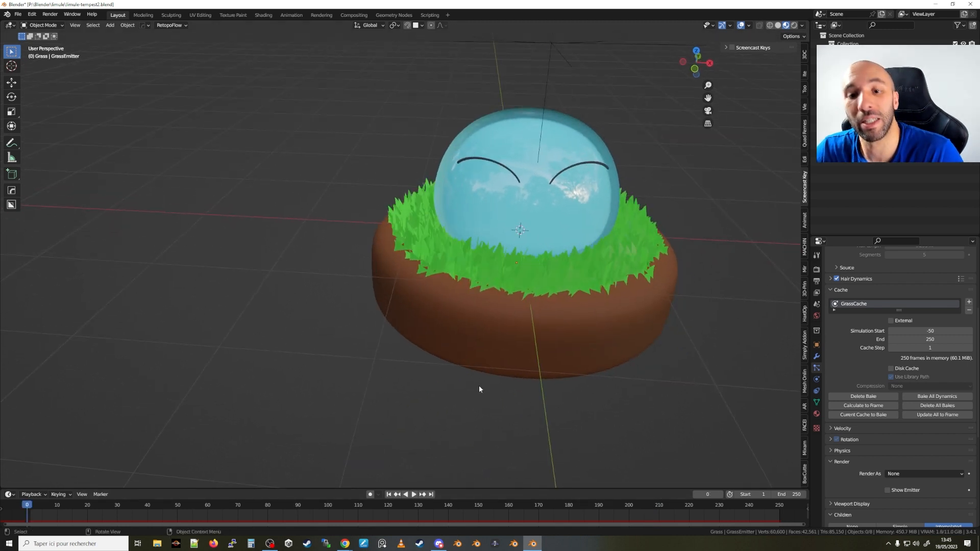
key(space)
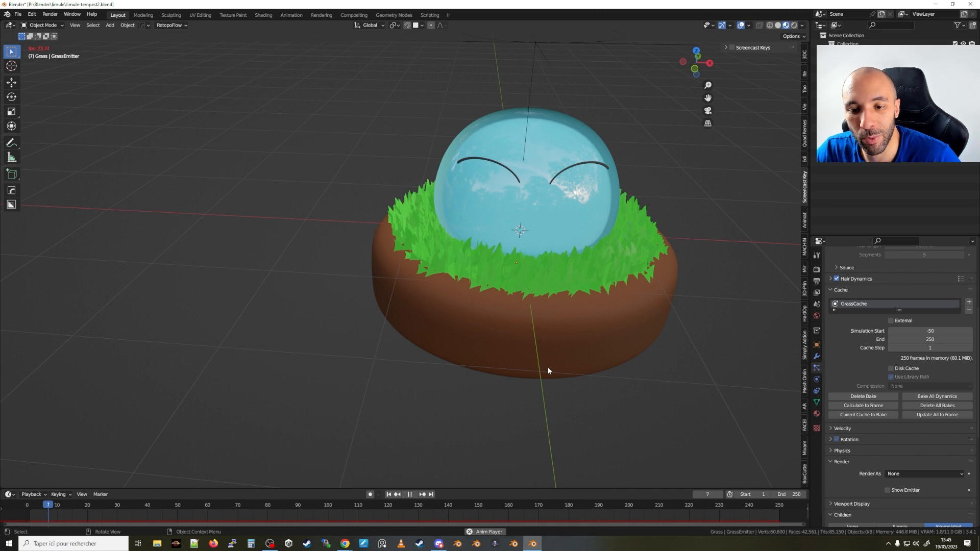
middle_drag(568, 390, 544, 368)
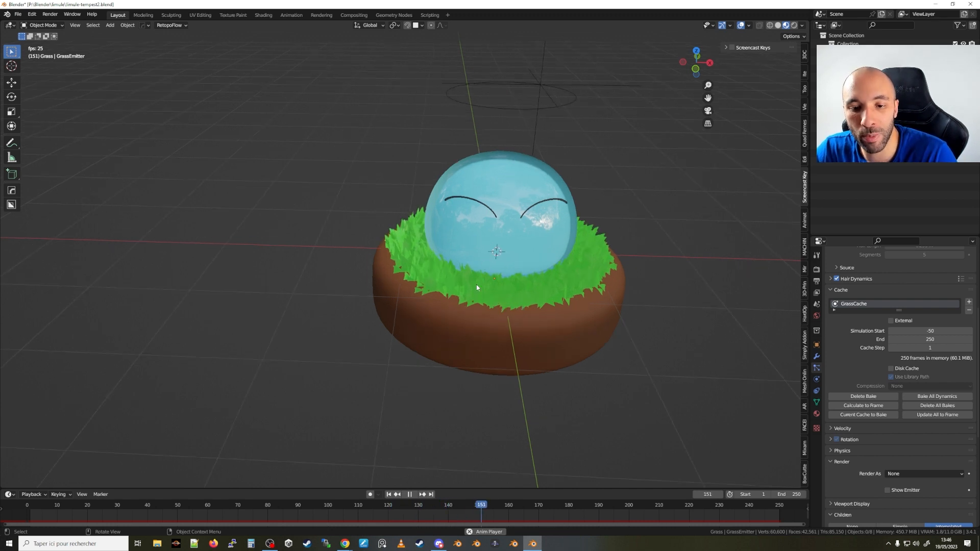
middle_drag(476, 284, 459, 300)
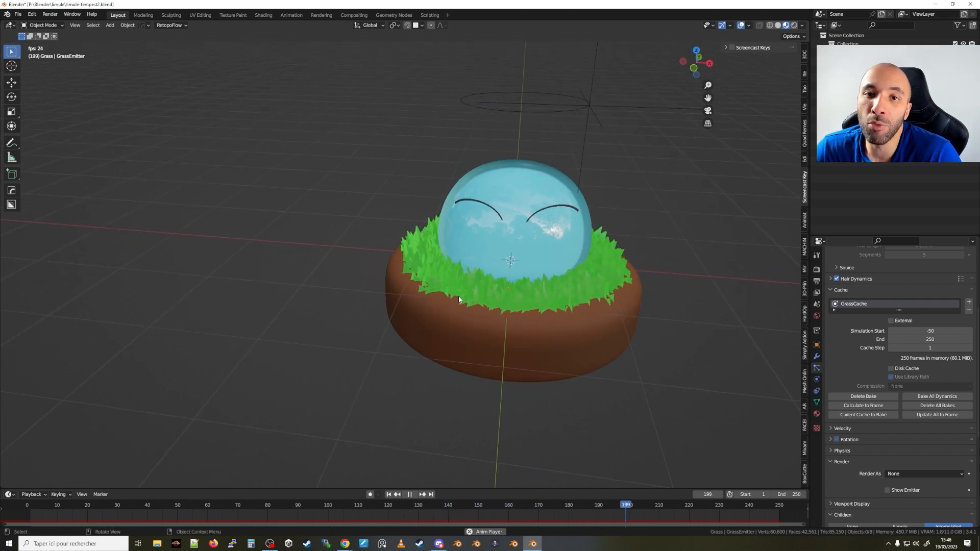